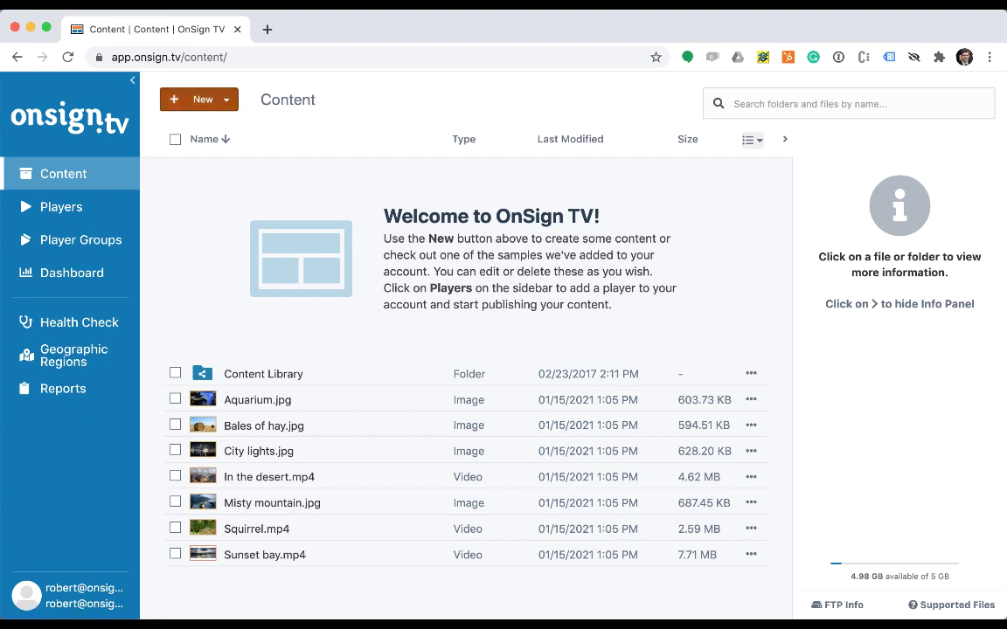
Create a manual data feed named "Fun Facts About Space".
{"action": "left_click", "coordinate": [199, 99]}
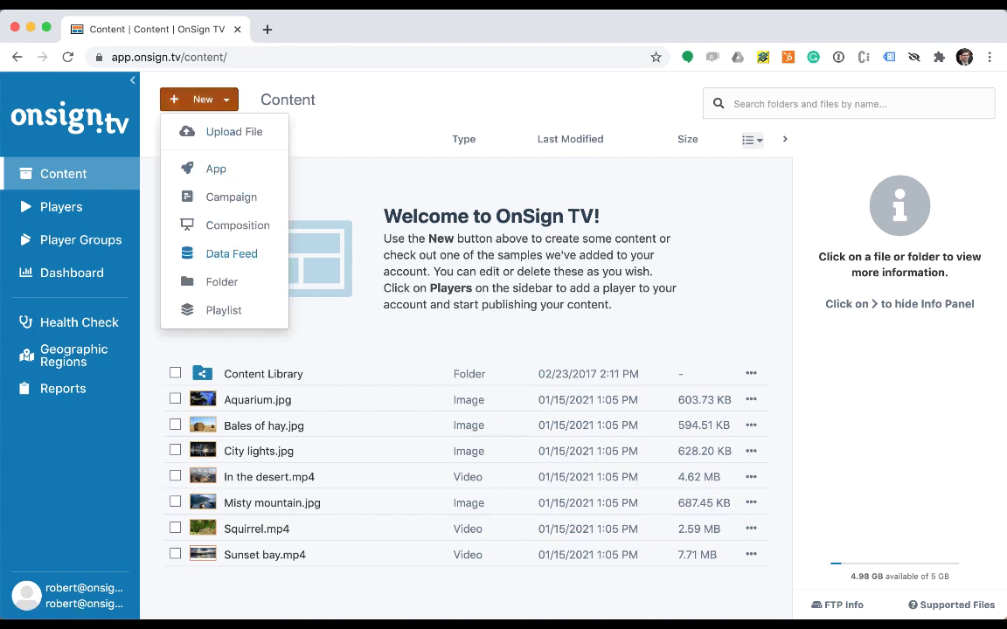
{"action": "left_click", "coordinate": [232, 253]}
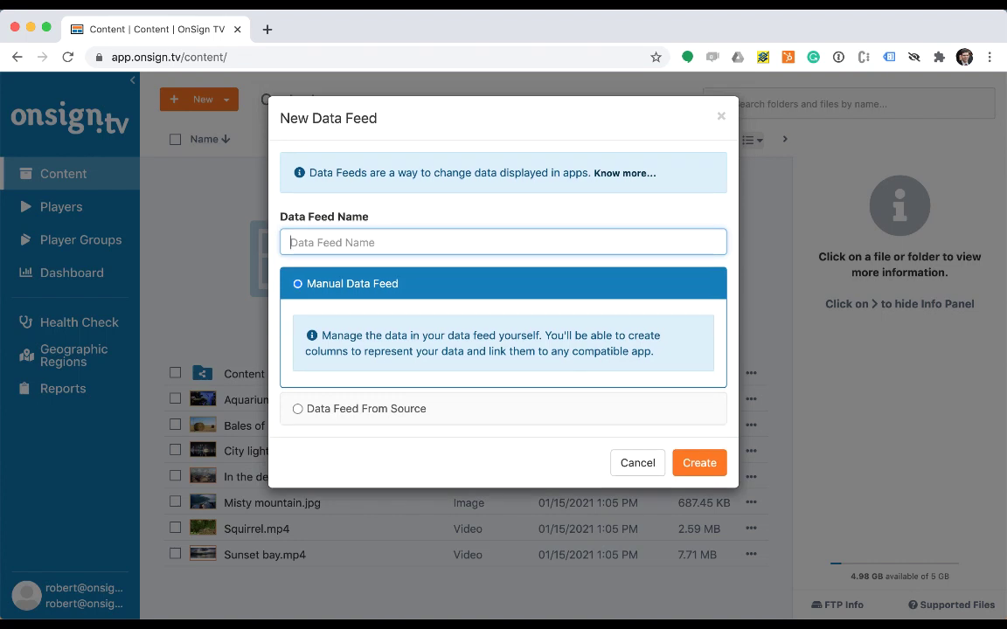
{"action": "type", "text": "Fun Facts About Space"}
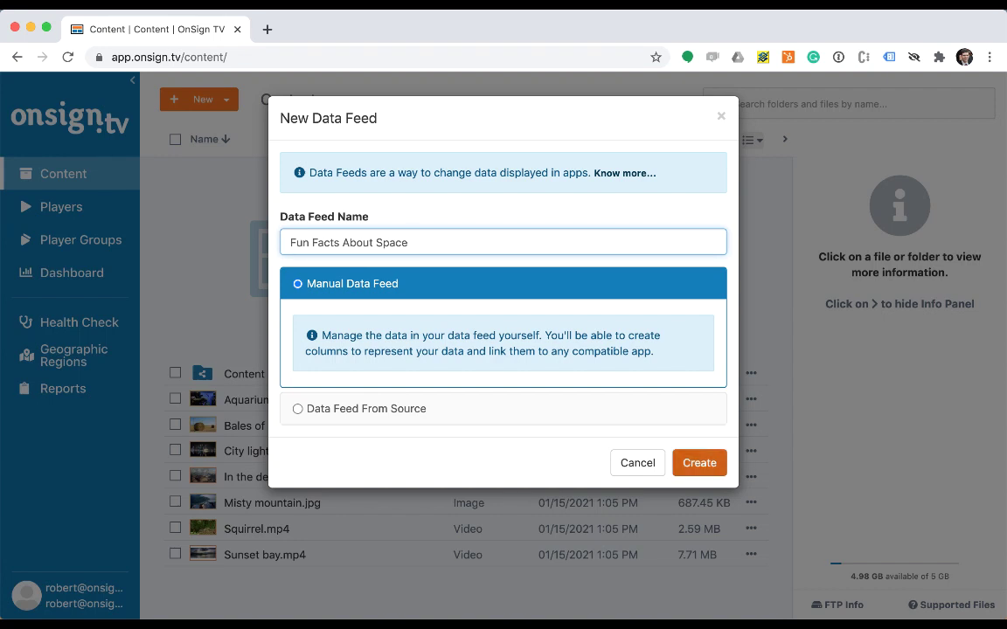
{"action": "left_click", "coordinate": [700, 462]}
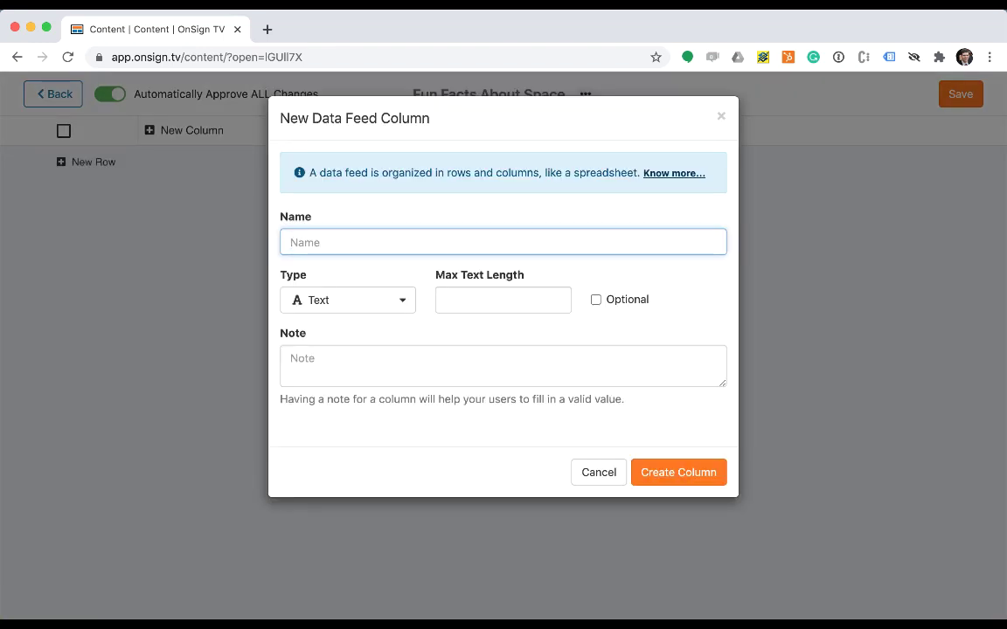
Switch to the Fun Facts Space workbook in Excel and examine its Title, Description and Picture columns and the fact rows beneath them.
{"action": "key", "text": "super+Tab"}
{"action": "key", "text": "super+Tab"}
{"action": "key", "text": "super+Tab"}
{"action": "key", "text": "super+Tab"}
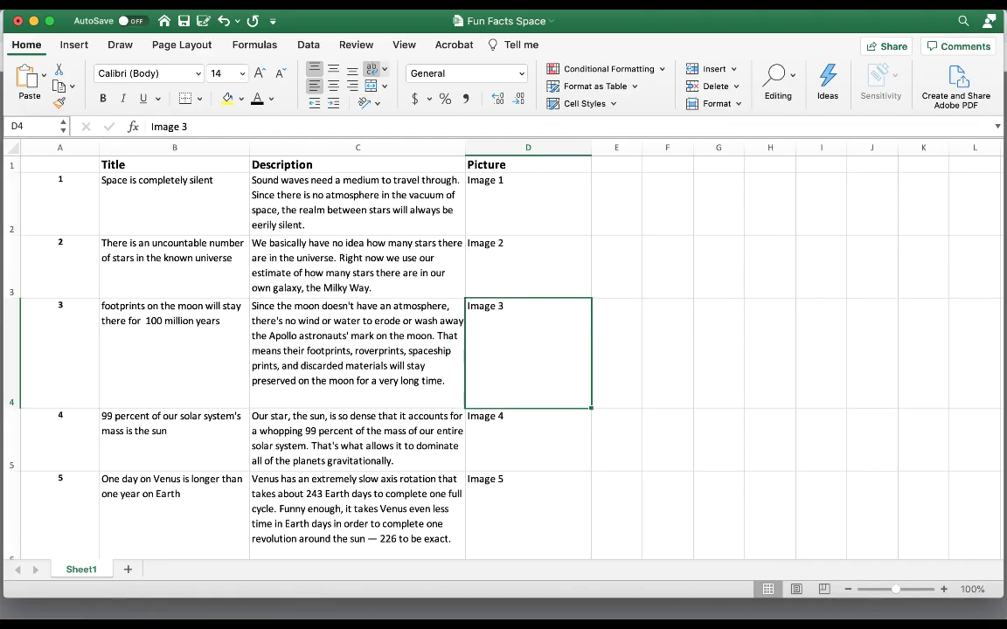
{"action": "left_click", "coordinate": [174, 148]}
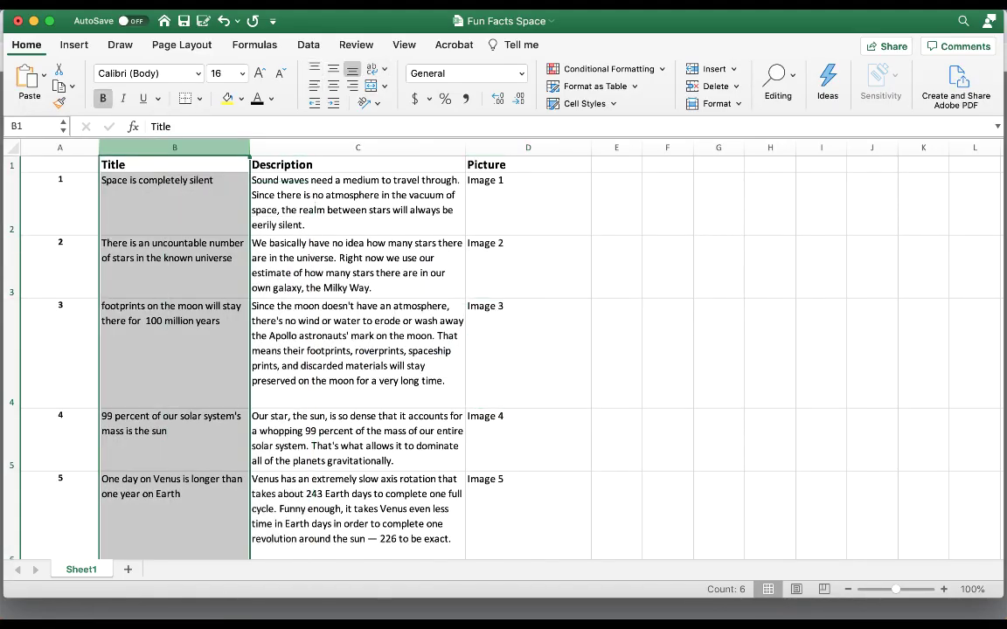
{"action": "left_click", "coordinate": [358, 148]}
{"action": "left_click", "coordinate": [528, 148]}
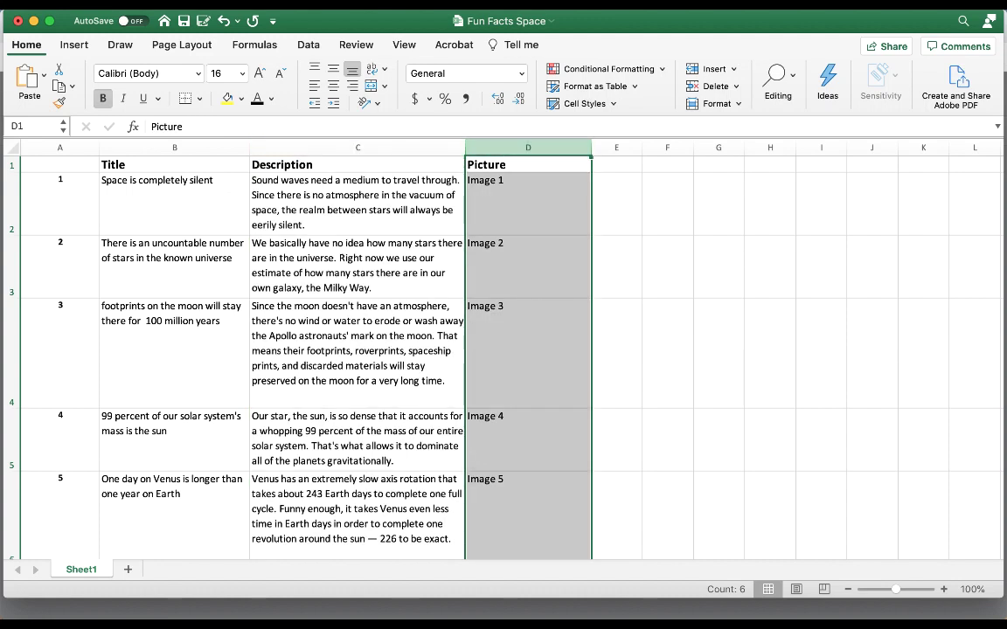
{"action": "left_click", "coordinate": [174, 164]}
{"action": "left_click", "coordinate": [358, 165]}
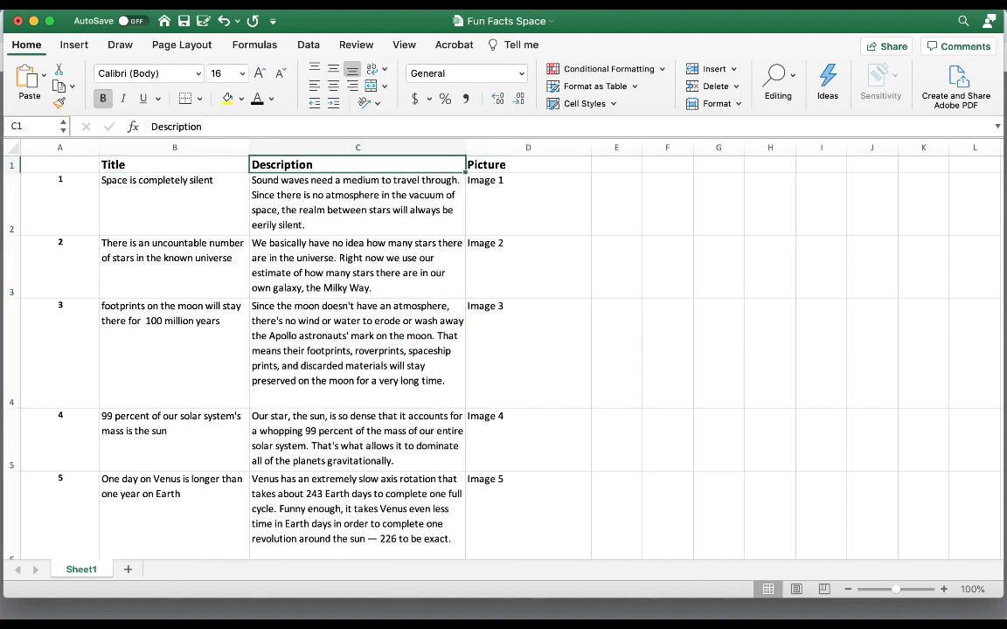
{"action": "left_click", "coordinate": [528, 164]}
{"action": "left_click", "coordinate": [174, 165]}
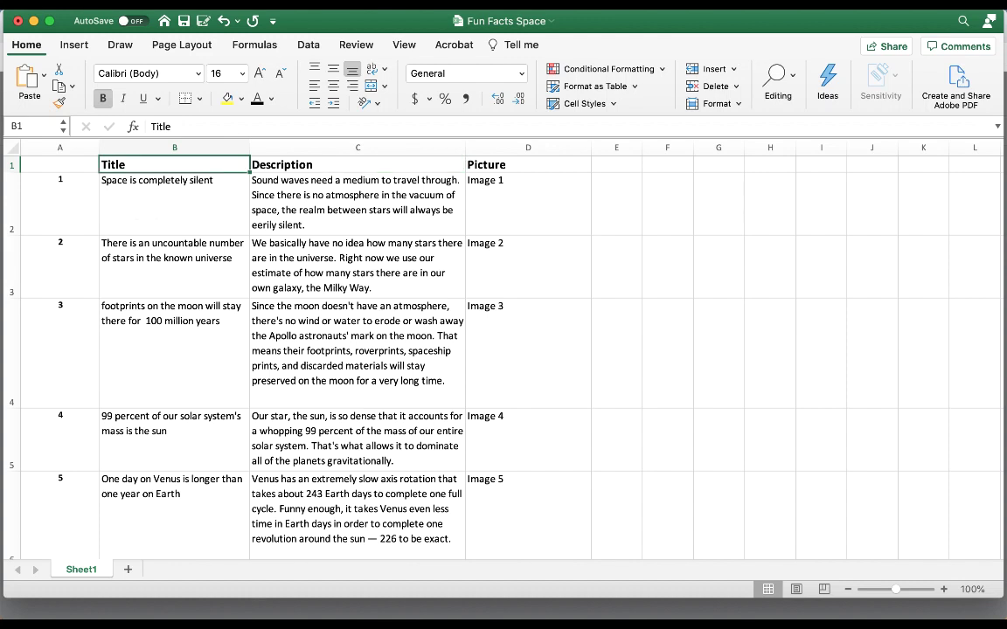
{"action": "left_click", "coordinate": [174, 204]}
{"action": "left_click", "coordinate": [357, 204]}
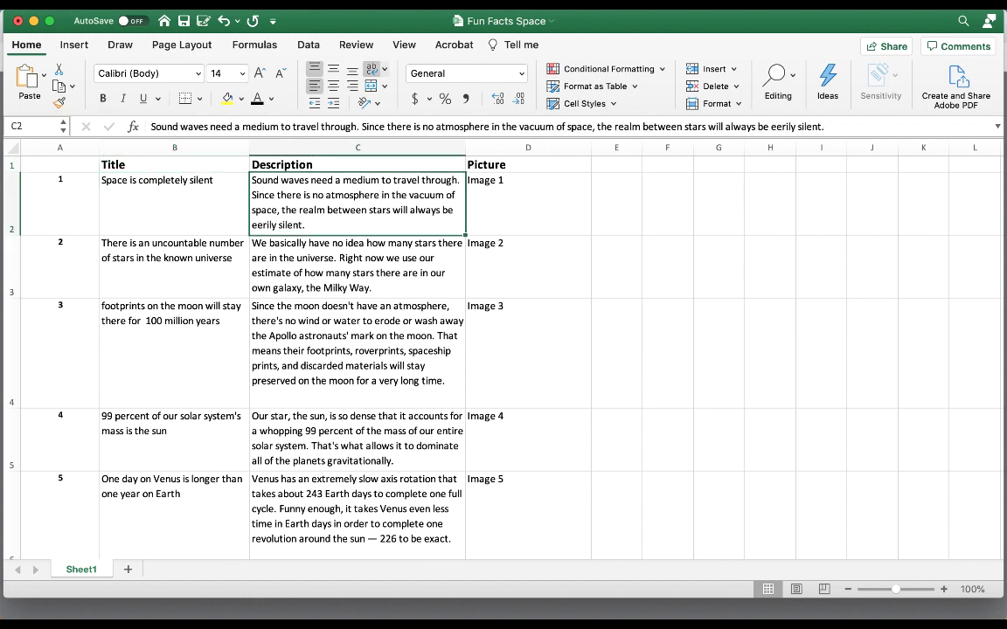
{"action": "left_click", "coordinate": [528, 204]}
{"action": "left_click_drag", "start_coordinate": [174, 267], "coordinate": [528, 266]}
{"action": "left_click", "coordinate": [174, 204]}
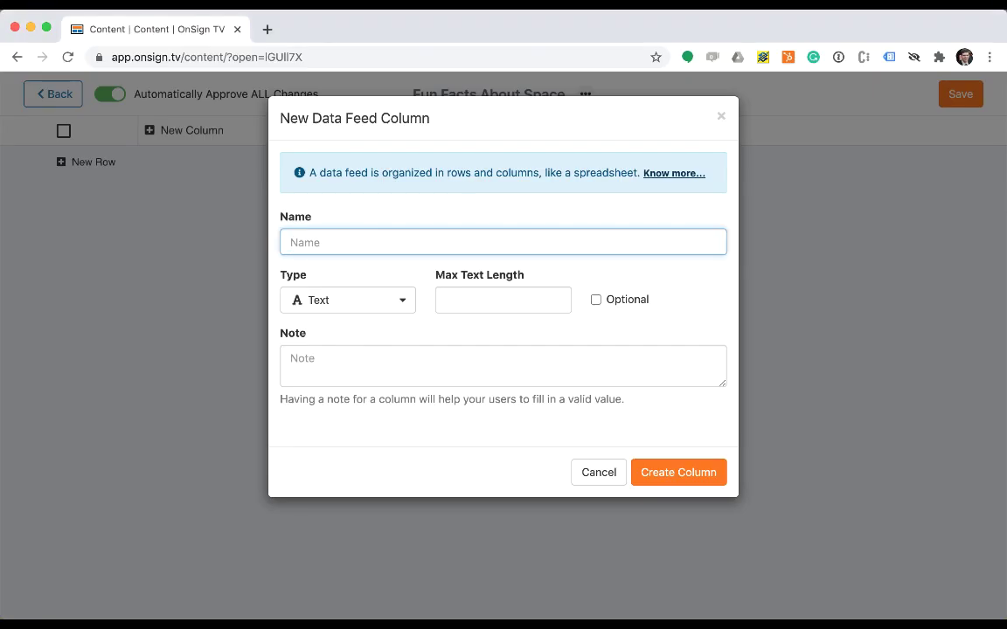
Return to OnSign TV and create a Text column named Title with maximum text length 100 and the note "Enter here your Title!!".
{"action": "type", "text": "Title"}
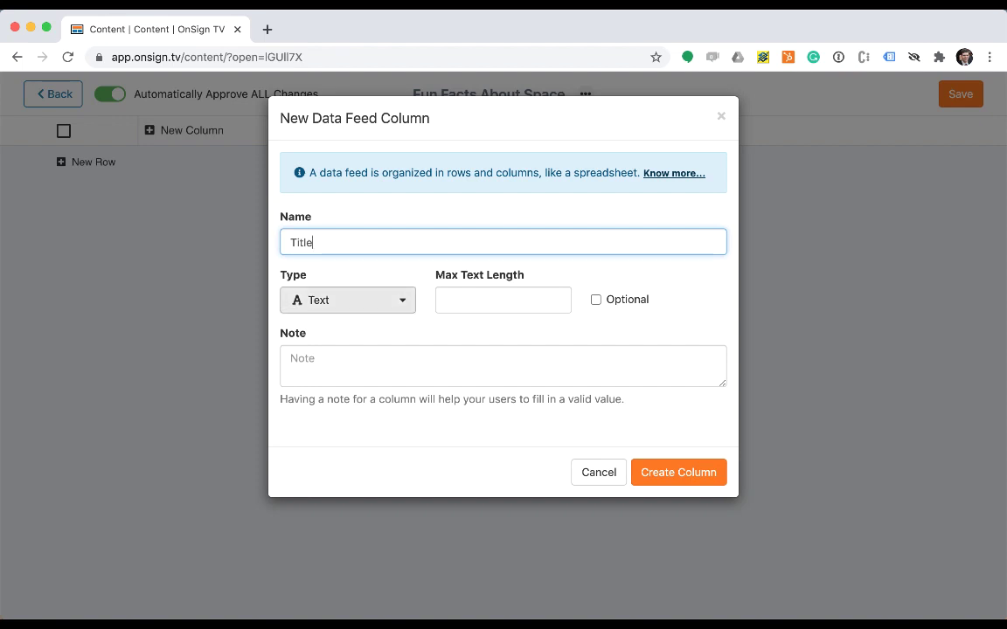
{"action": "left_click", "coordinate": [348, 301]}
{"action": "key", "text": "Down"}
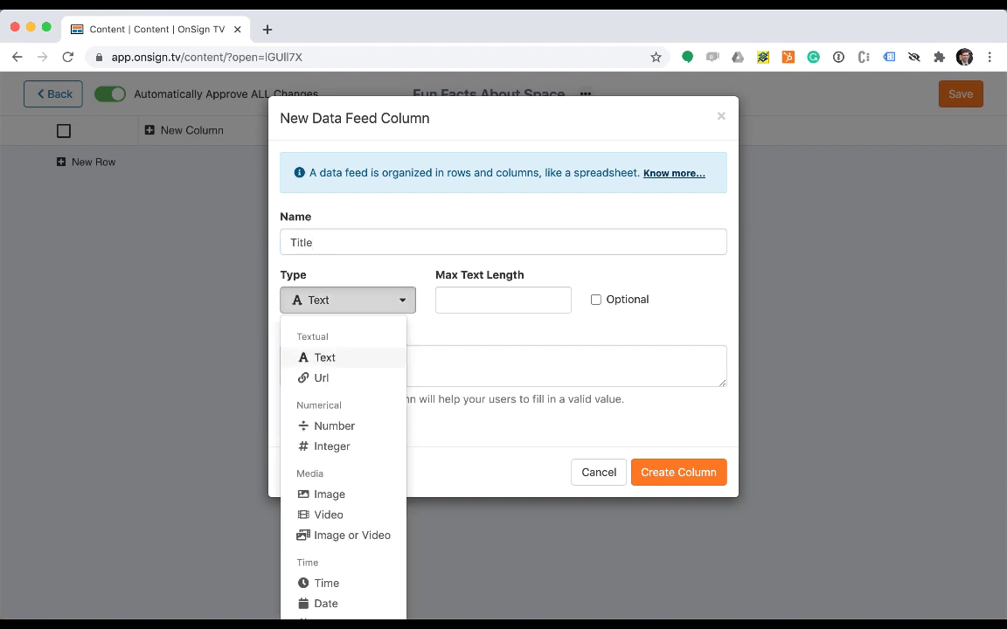
{"action": "key", "text": "Return"}
{"action": "left_click", "coordinate": [503, 300]}
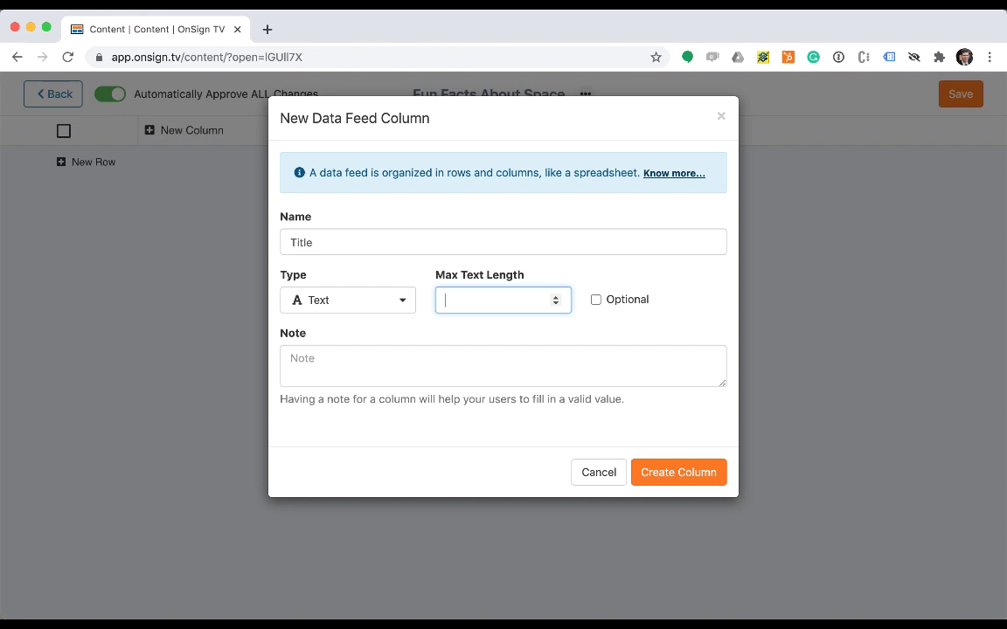
{"action": "type", "text": "100"}
{"action": "left_click", "coordinate": [292, 359]}
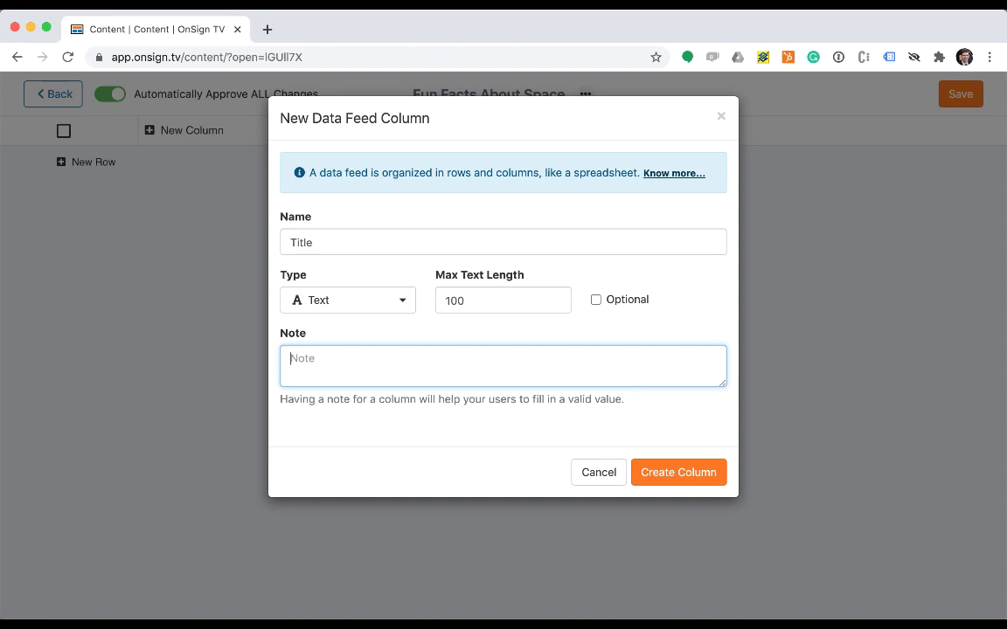
{"action": "type", "text": "Enter here your Title!!"}
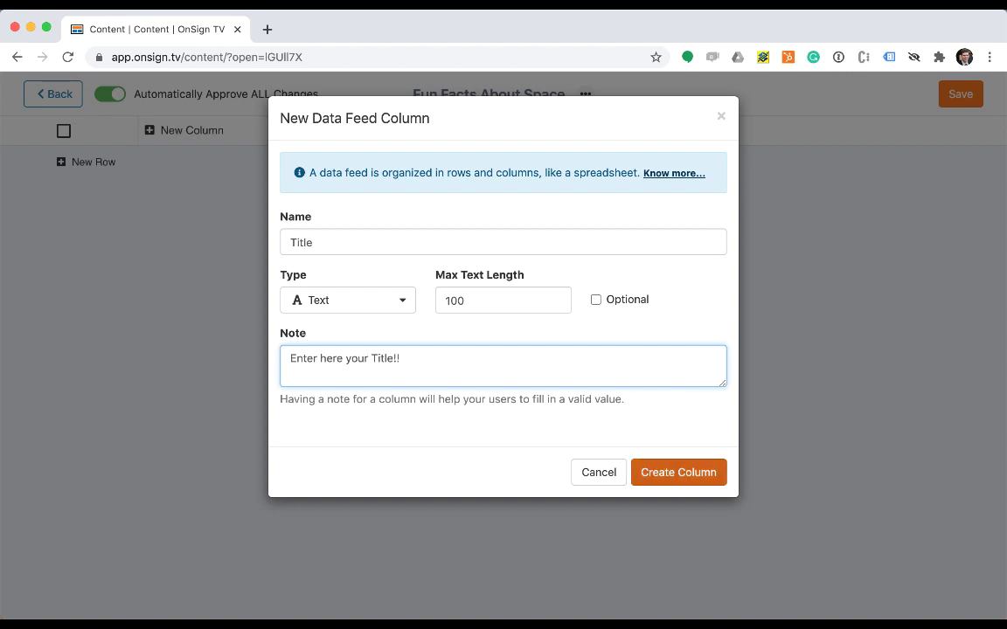
{"action": "left_click", "coordinate": [678, 472]}
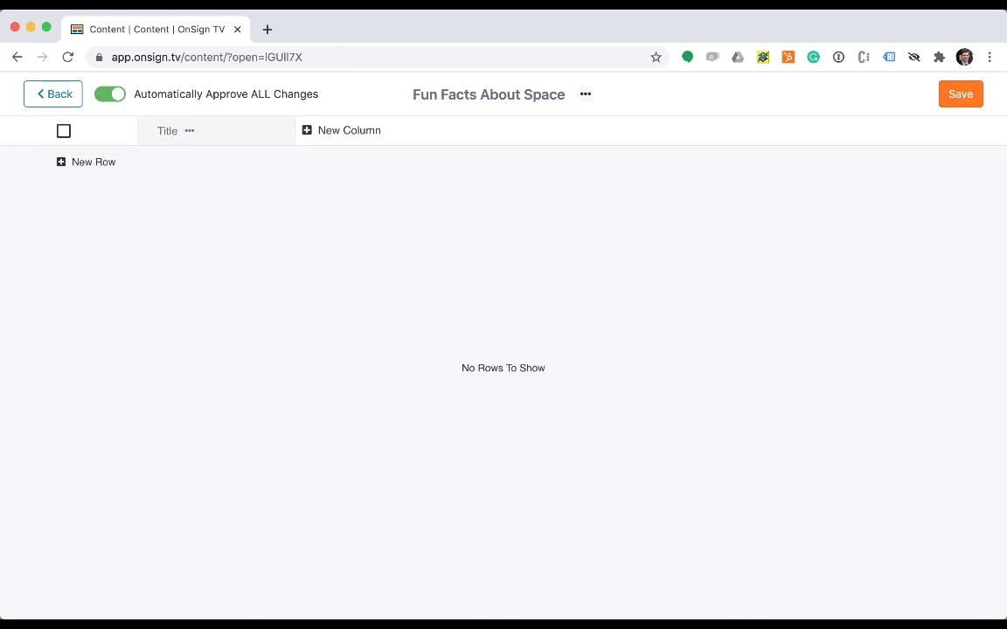
Add a Text column named Description with a maximum text length of 160.
{"action": "left_click", "coordinate": [342, 130]}
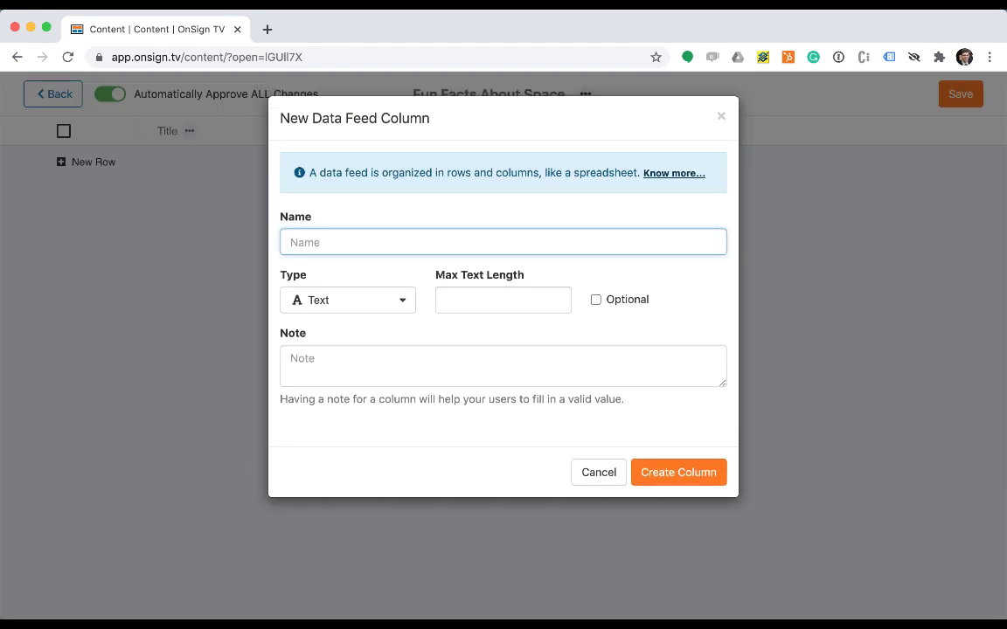
{"action": "type", "text": "Description"}
{"action": "left_click", "coordinate": [348, 300]}
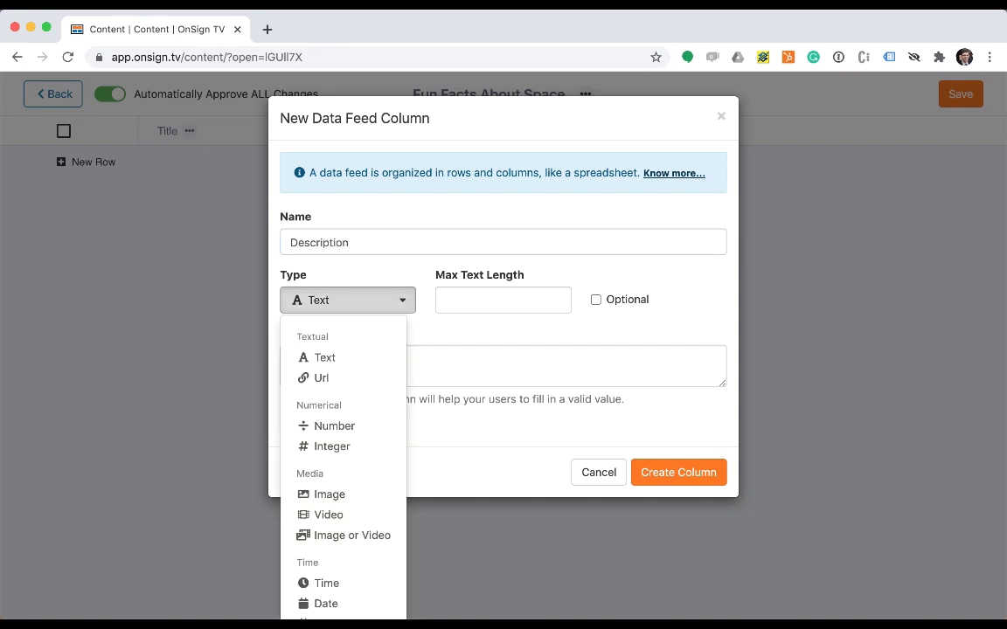
{"action": "left_click", "coordinate": [325, 358]}
{"action": "left_click", "coordinate": [498, 299]}
{"action": "type", "text": "160"}
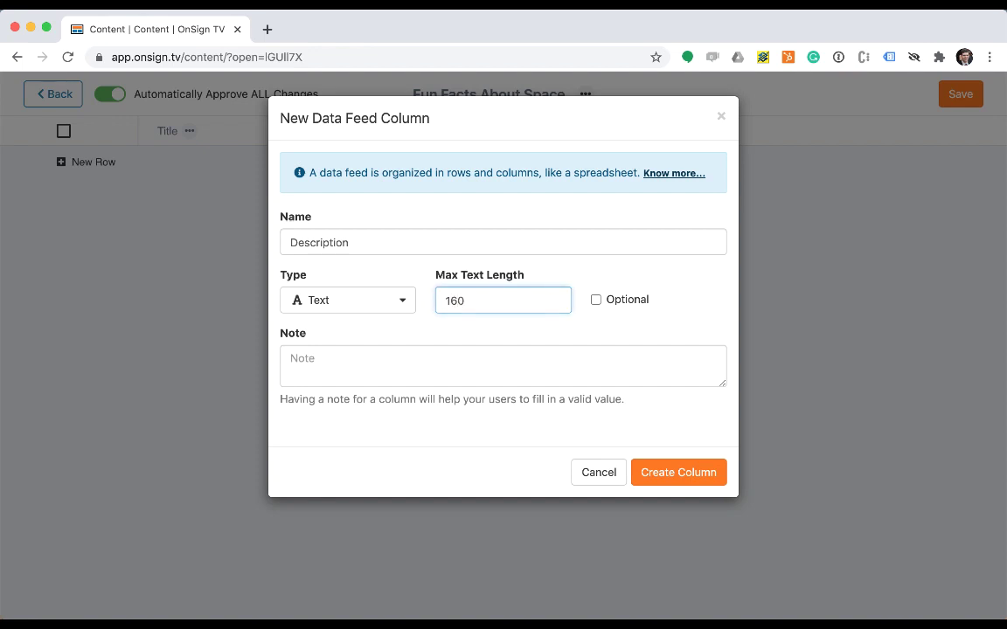
{"action": "left_click", "coordinate": [678, 472]}
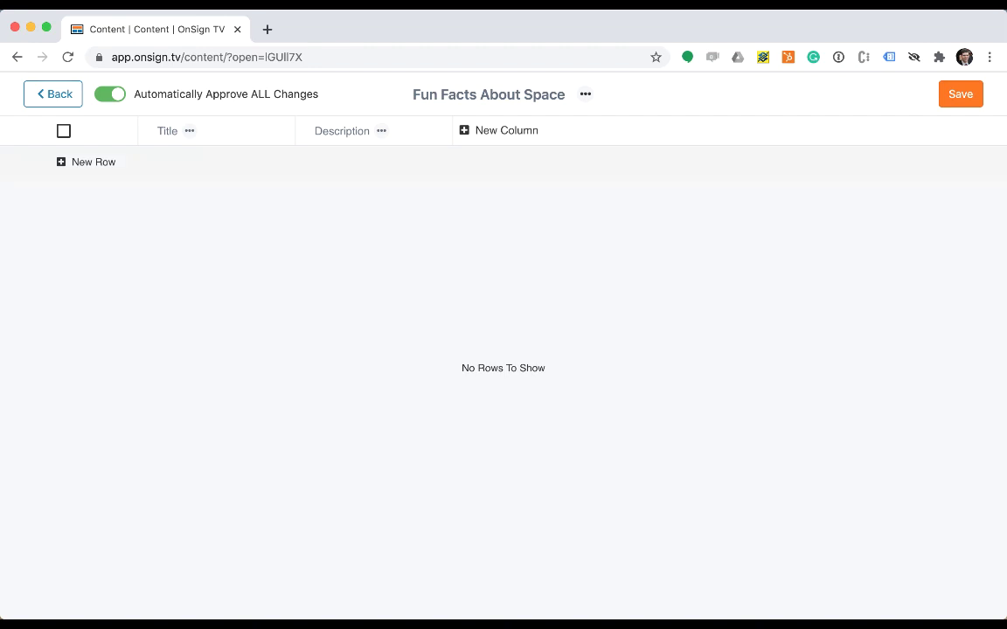
Add an Image column named Picture to the data feed.
{"action": "left_click", "coordinate": [498, 130]}
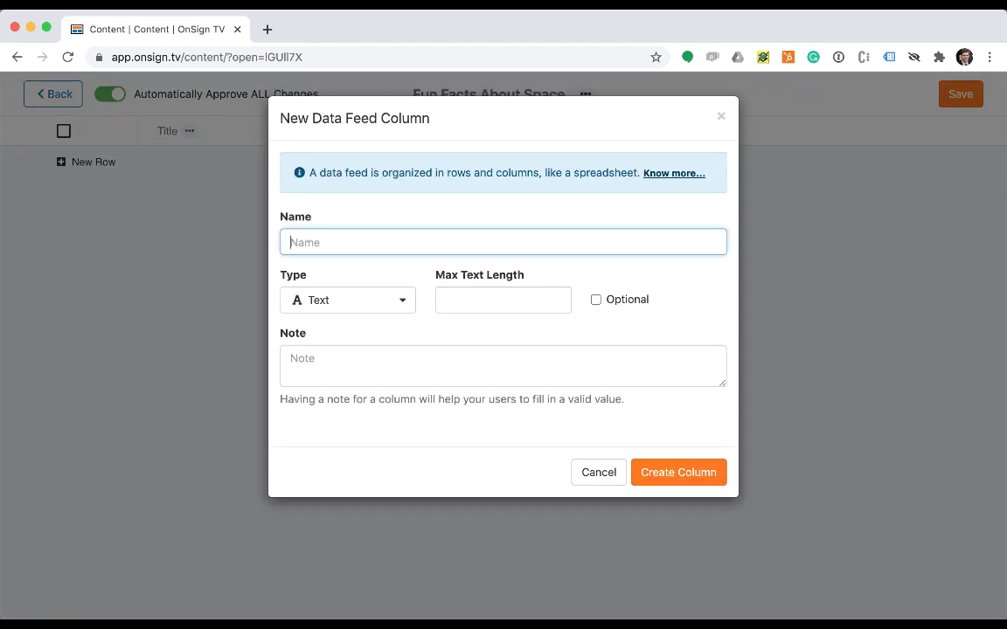
{"action": "type", "text": "Picture"}
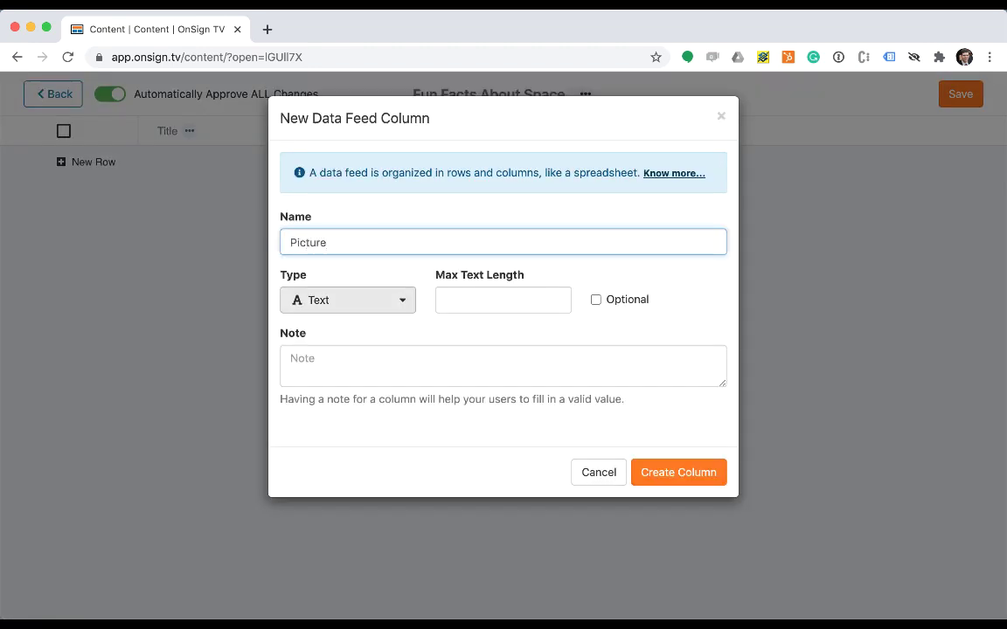
{"action": "left_click", "coordinate": [348, 301]}
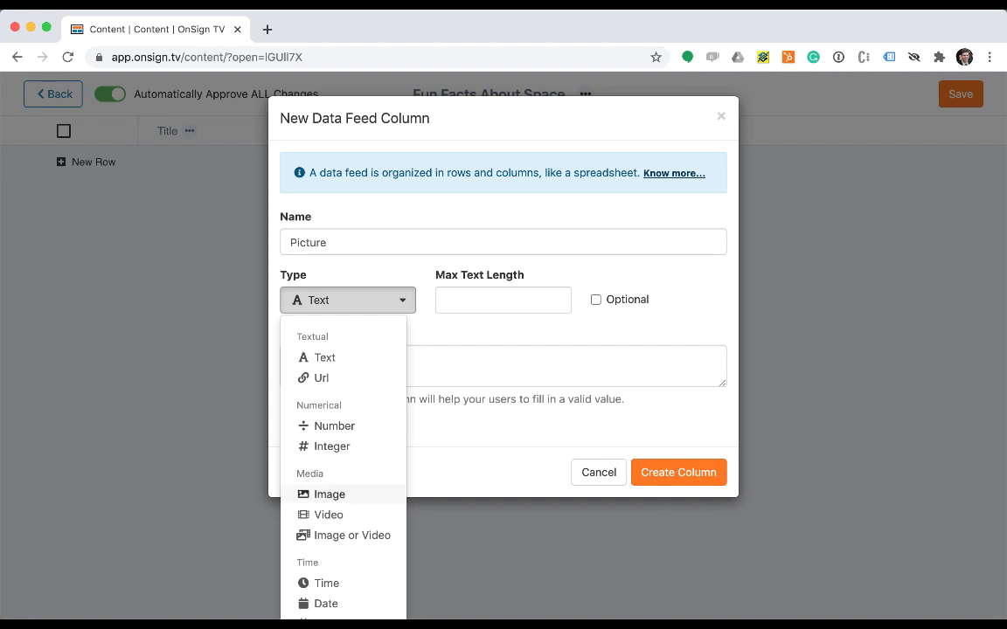
{"action": "key", "text": "Return"}
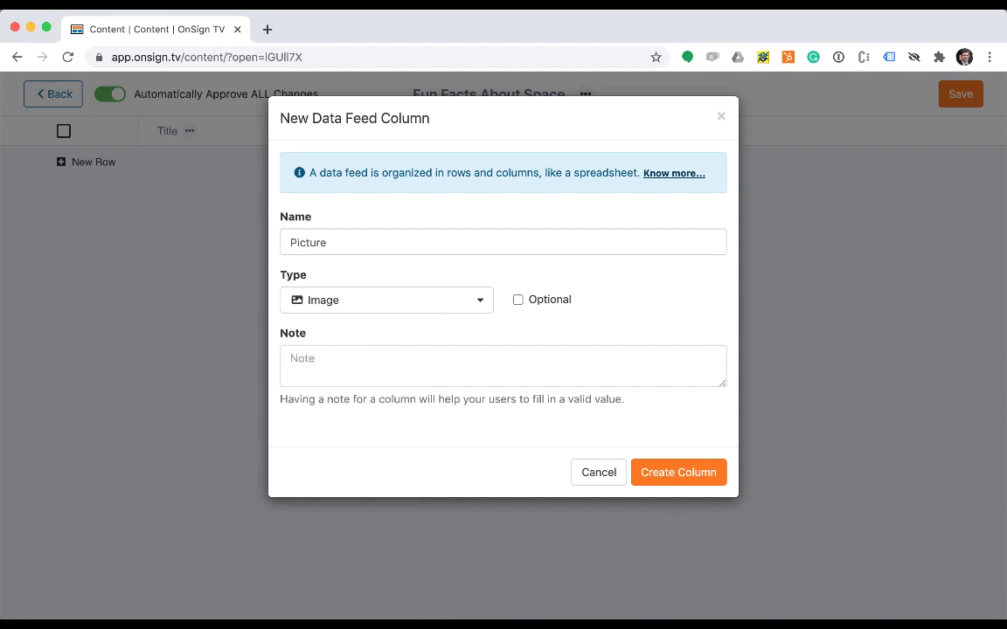
{"action": "left_click", "coordinate": [679, 472]}
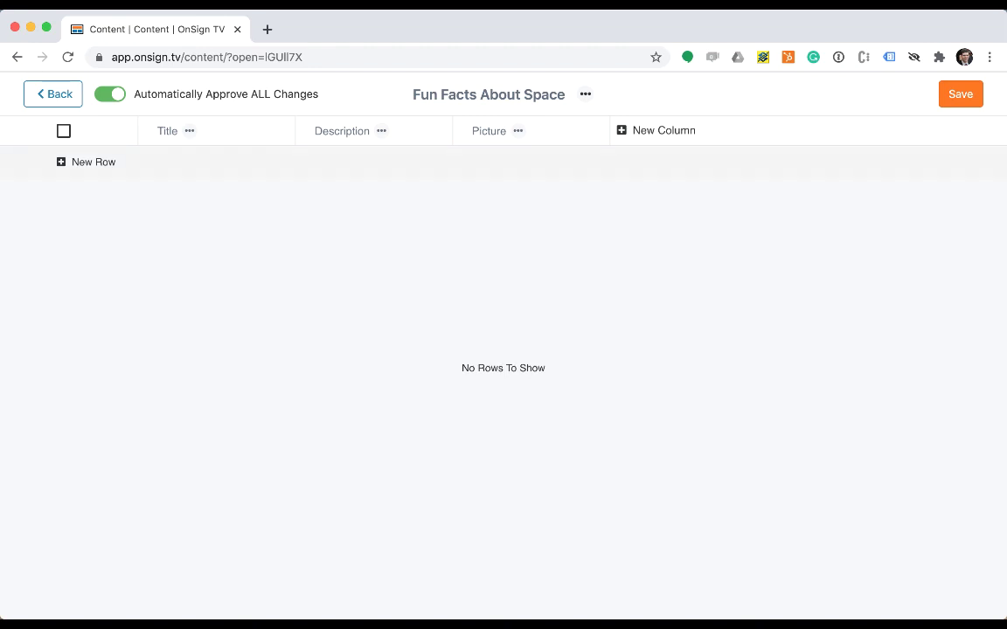
Add a first row and copy the title "Space is completely silent" into it from the Excel workbook.
{"action": "left_click", "coordinate": [86, 163]}
{"action": "key", "text": "super+Tab"}
{"action": "key", "text": "super+a"}
{"action": "key", "text": "super+c"}
{"action": "key", "text": "super+Tab"}
{"action": "key", "text": "super+v"}
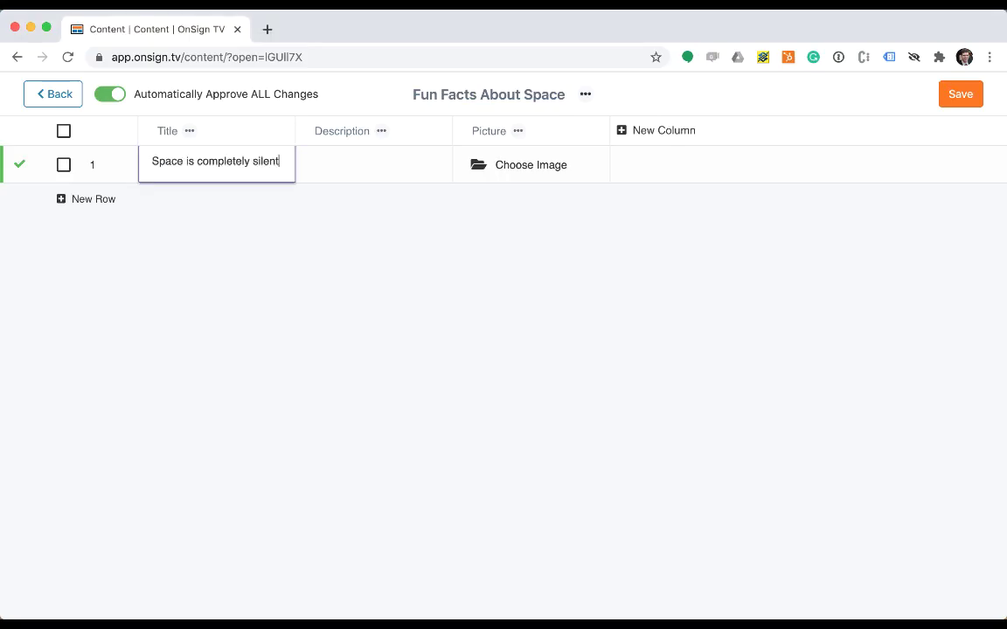
Fill five rows with the workbook's remaining titles, descriptions and pictures Image 1.jpg through image 5.jpg, and save the data feed.
{"action": "key", "text": "super+Tab"}
{"action": "key", "text": "super+Tab"}
{"action": "key", "text": "super+v"}
{"action": "double_click", "coordinate": [532, 164]}
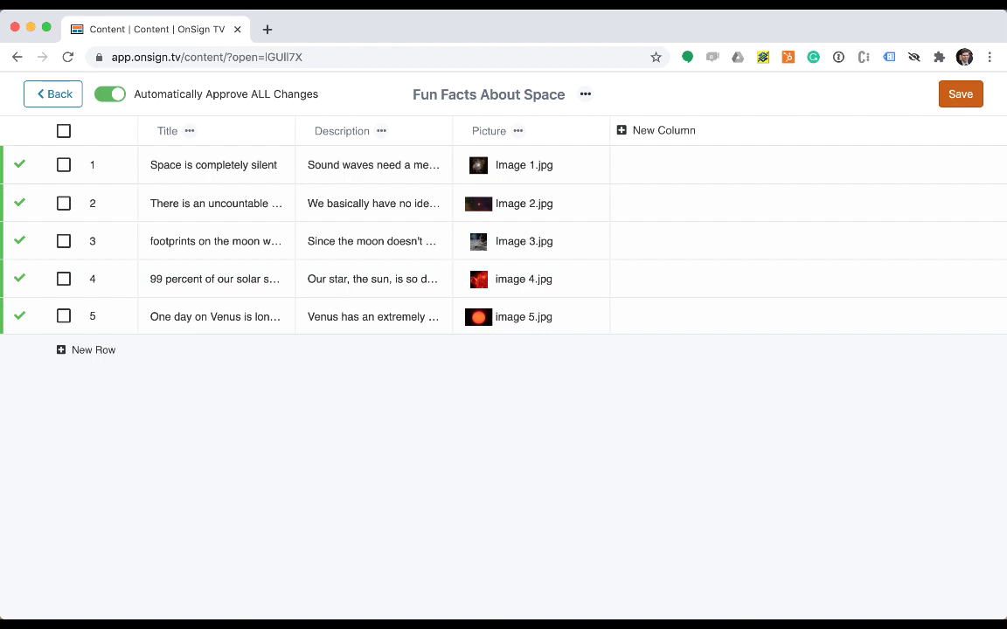
{"action": "left_click", "coordinate": [961, 94]}
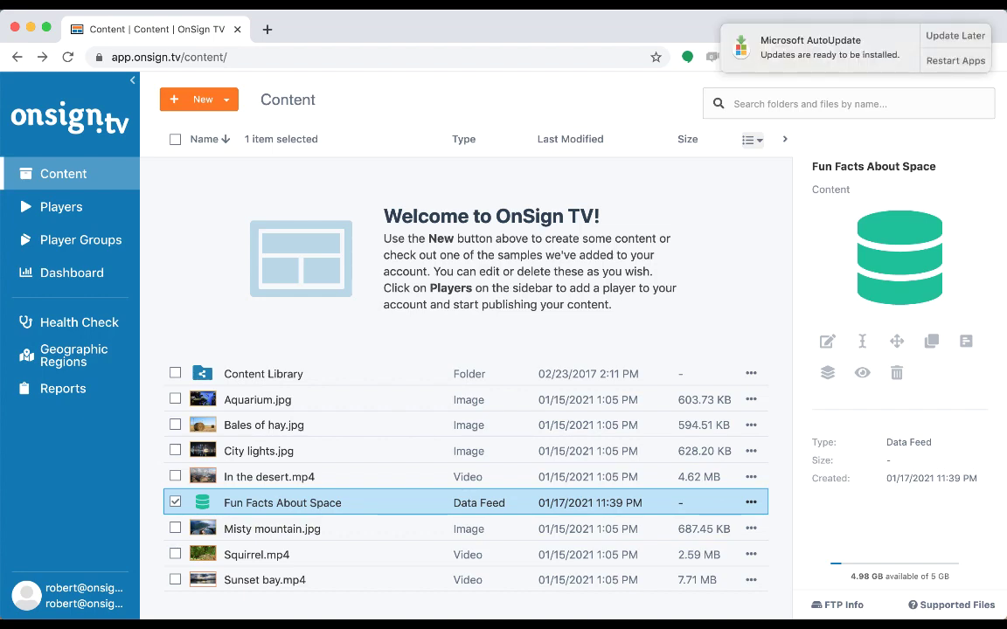
Reopen the Fun Facts About Space data feed to check its contents, postponing the Microsoft update, and save it again.
{"action": "double_click", "coordinate": [282, 502]}
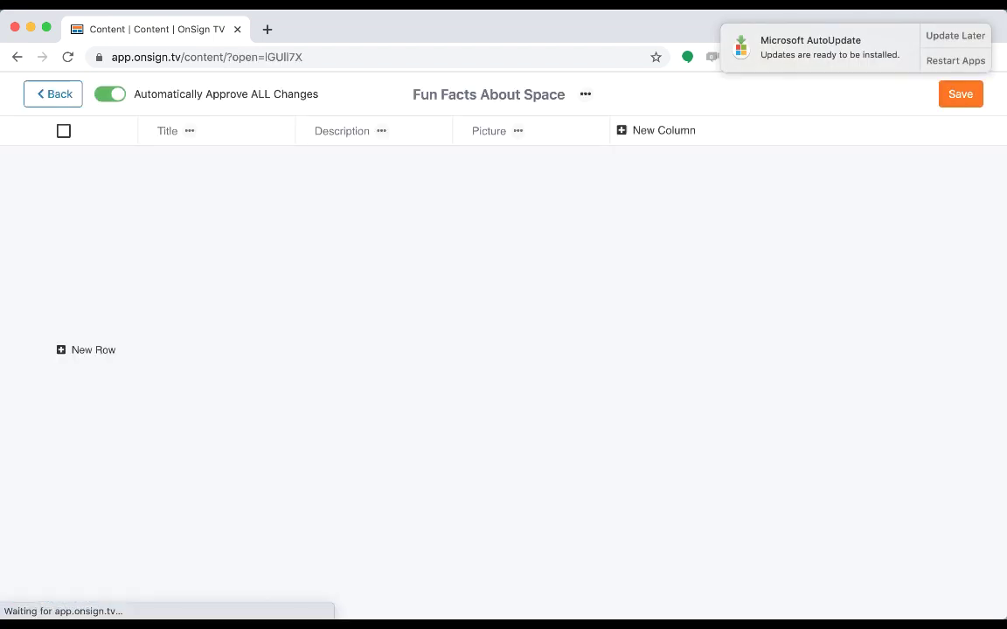
{"action": "left_click", "coordinate": [956, 35]}
{"action": "left_click", "coordinate": [960, 94]}
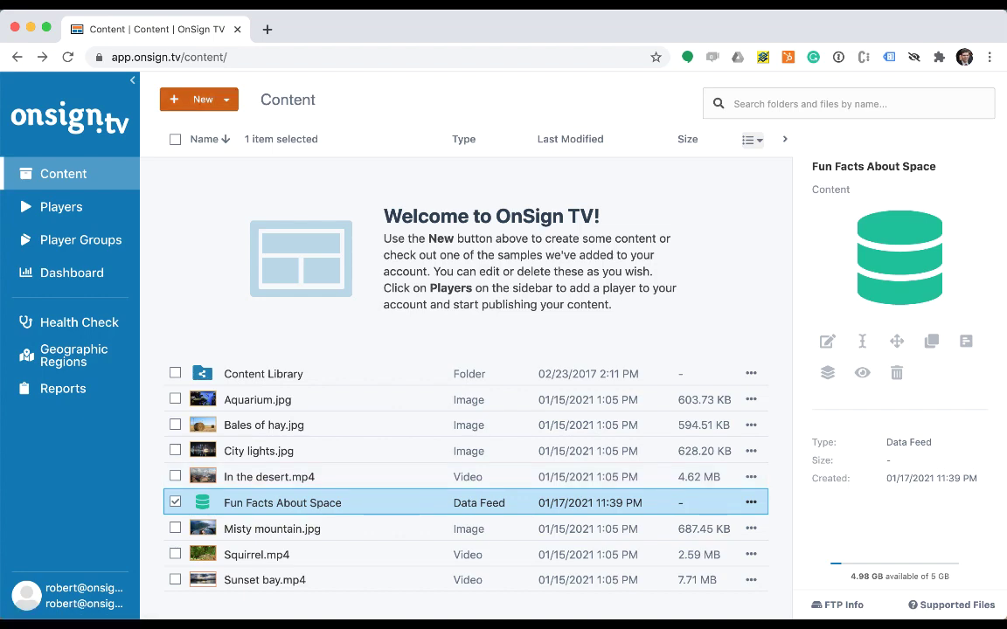
Create a Creative News Feed app from the data-feed-enabled apps and name it Fun Facts About Space App.
{"action": "left_click", "coordinate": [200, 99]}
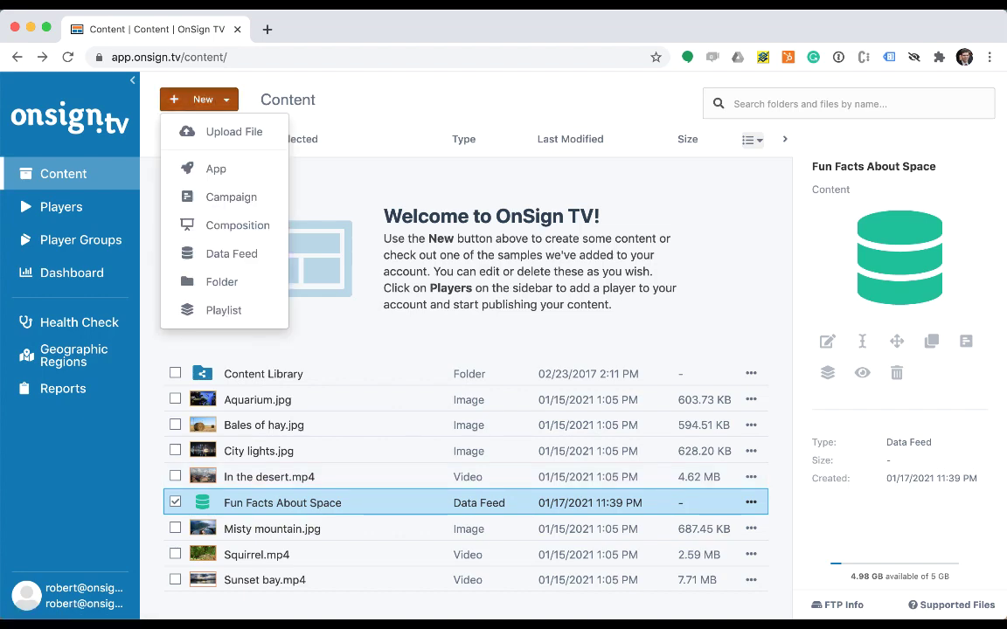
{"action": "left_click", "coordinate": [216, 168]}
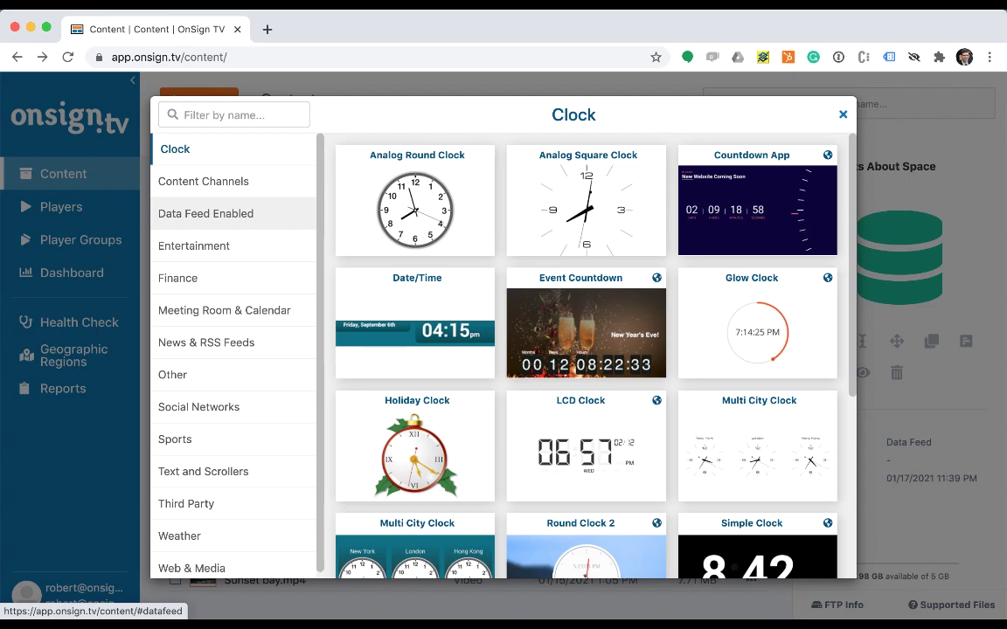
{"action": "left_click", "coordinate": [206, 213]}
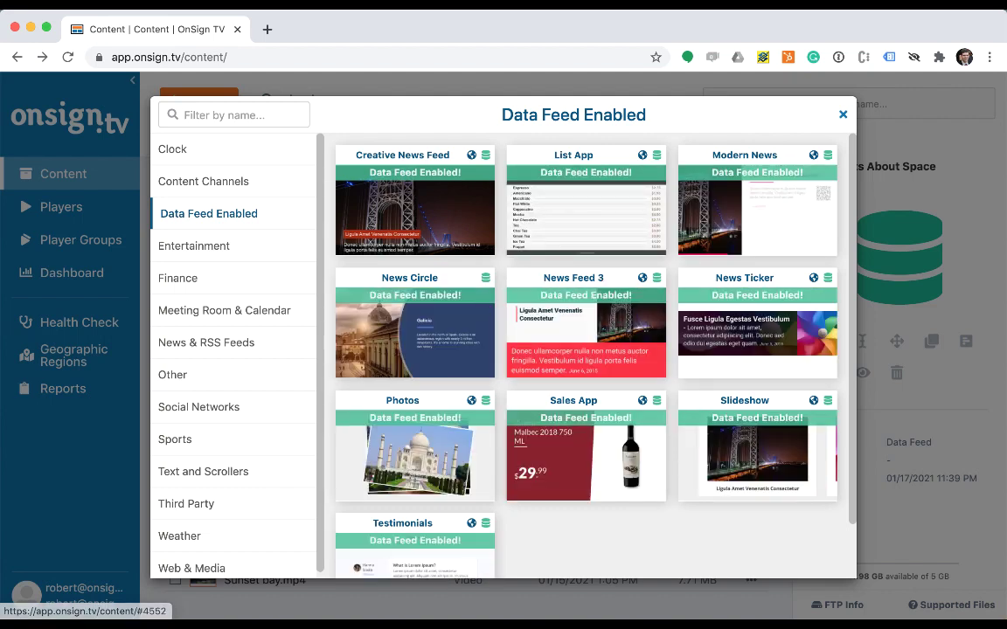
{"action": "scroll", "coordinate": [586, 350], "scroll_direction": "down", "scroll_amount": 2}
{"action": "scroll", "coordinate": [586, 350], "scroll_direction": "up", "scroll_amount": 2}
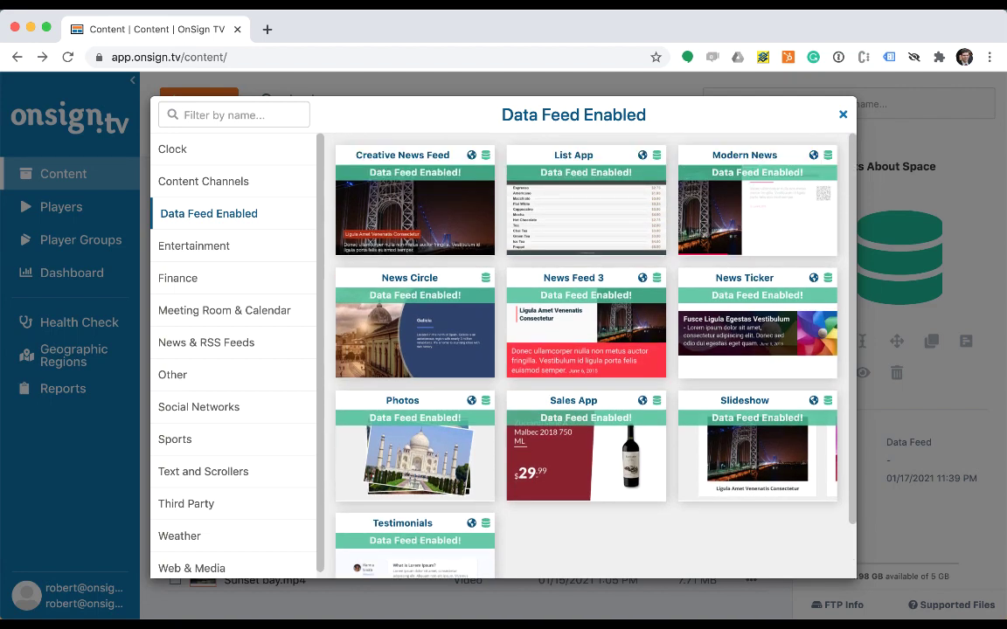
{"action": "left_click", "coordinate": [415, 201]}
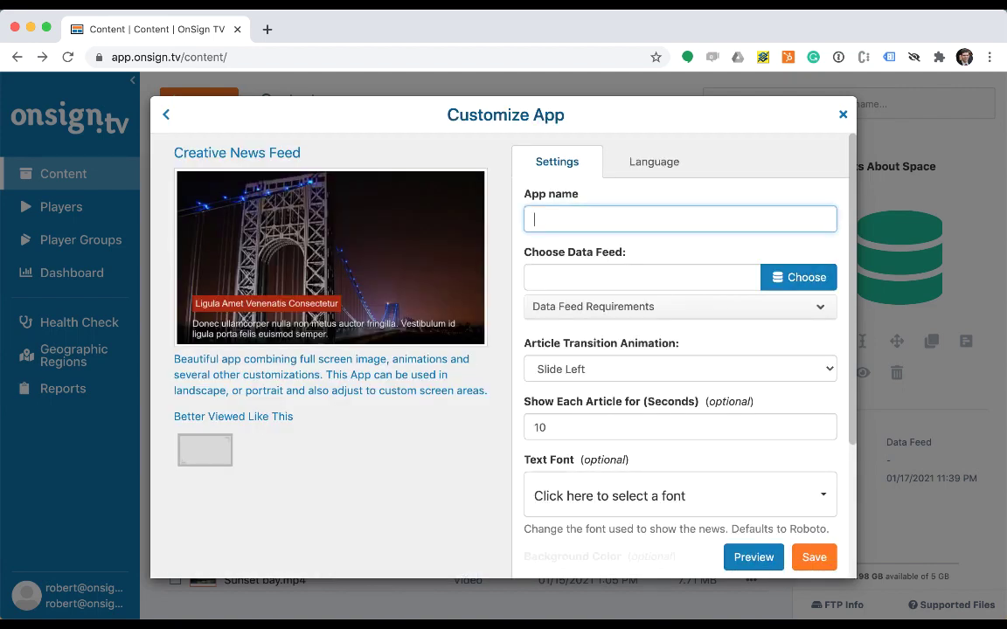
{"action": "type", "text": "Fun Facts About Space App"}
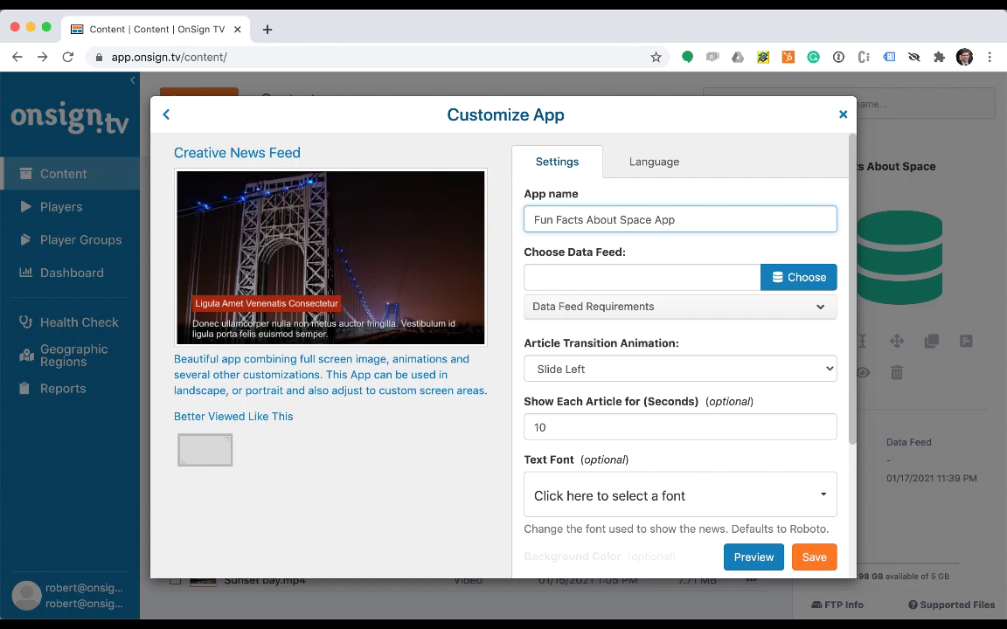
Choose the Fun Facts About Space data feed as the app's source.
{"action": "left_click", "coordinate": [798, 277]}
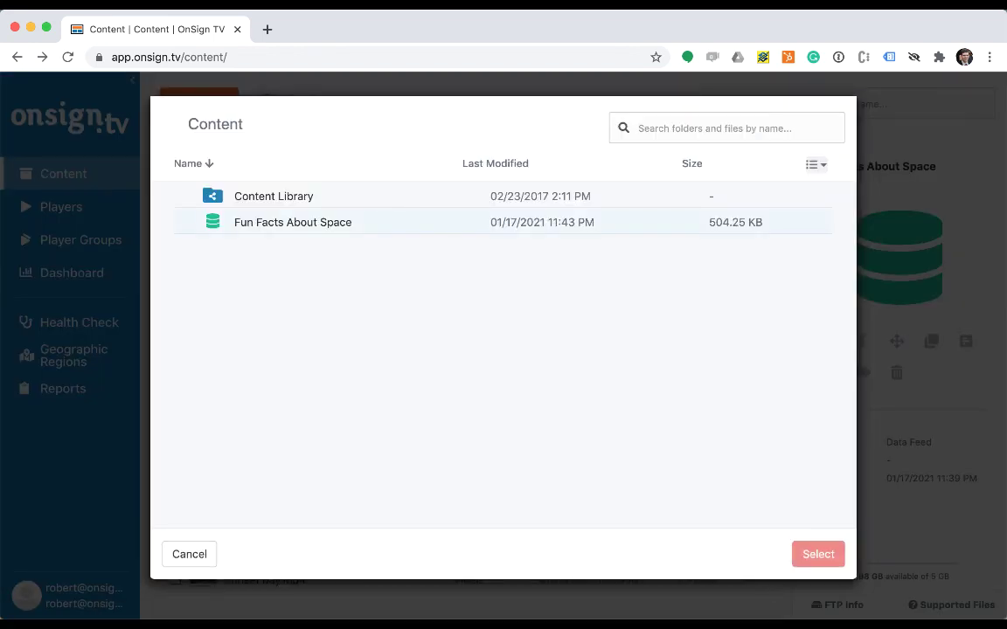
{"action": "left_click", "coordinate": [293, 222]}
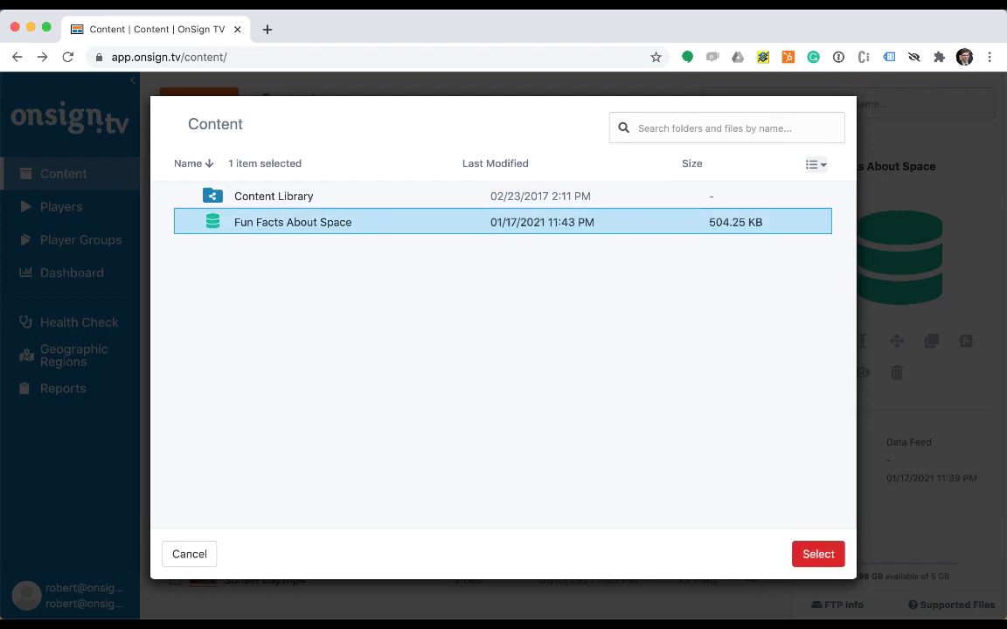
{"action": "left_click", "coordinate": [819, 554]}
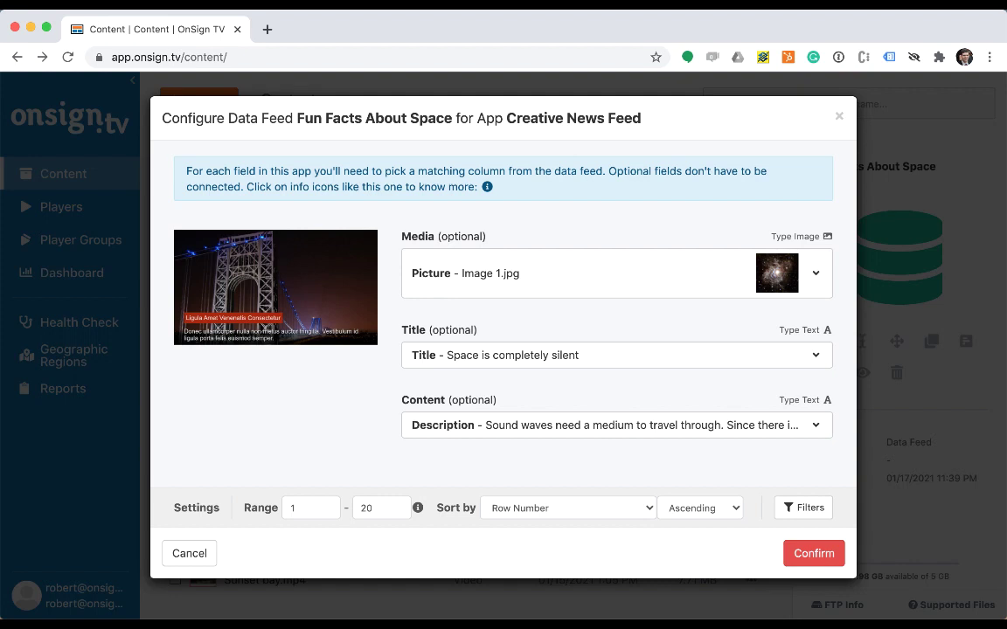
Match the app's Media, Title and Content fields to the feed's Picture, Title and Description columns.
{"action": "double_click", "coordinate": [418, 237]}
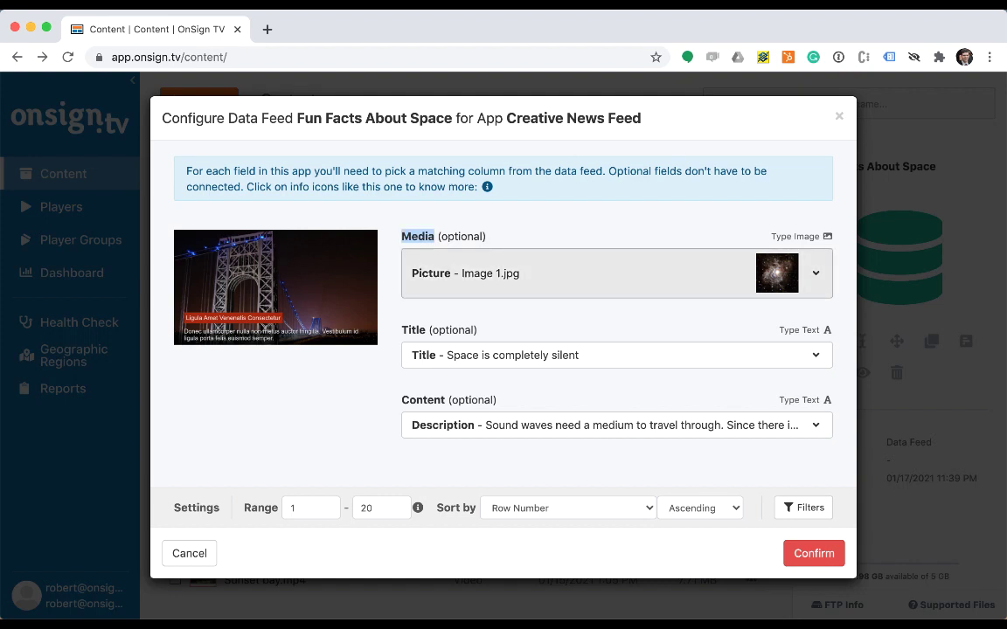
{"action": "double_click", "coordinate": [413, 330]}
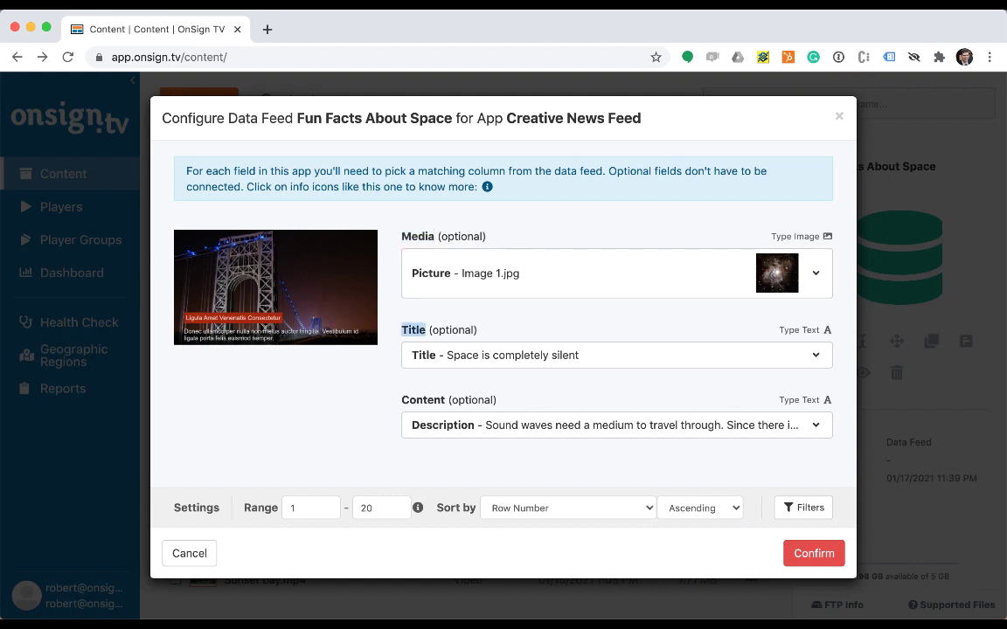
{"action": "left_click", "coordinate": [559, 223]}
{"action": "double_click", "coordinate": [417, 237]}
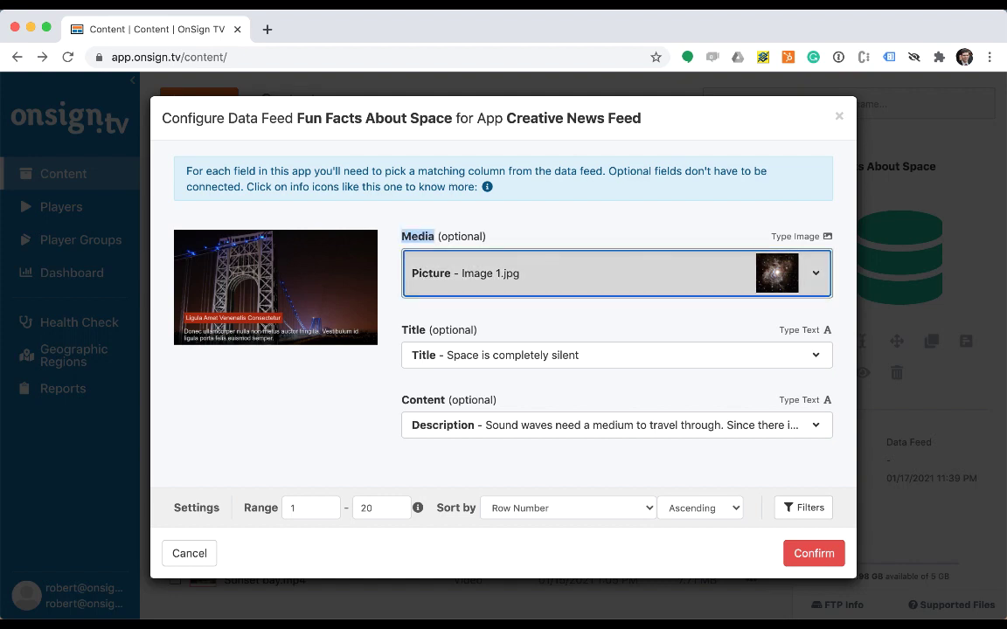
{"action": "left_click", "coordinate": [559, 274]}
{"action": "left_click", "coordinate": [559, 274]}
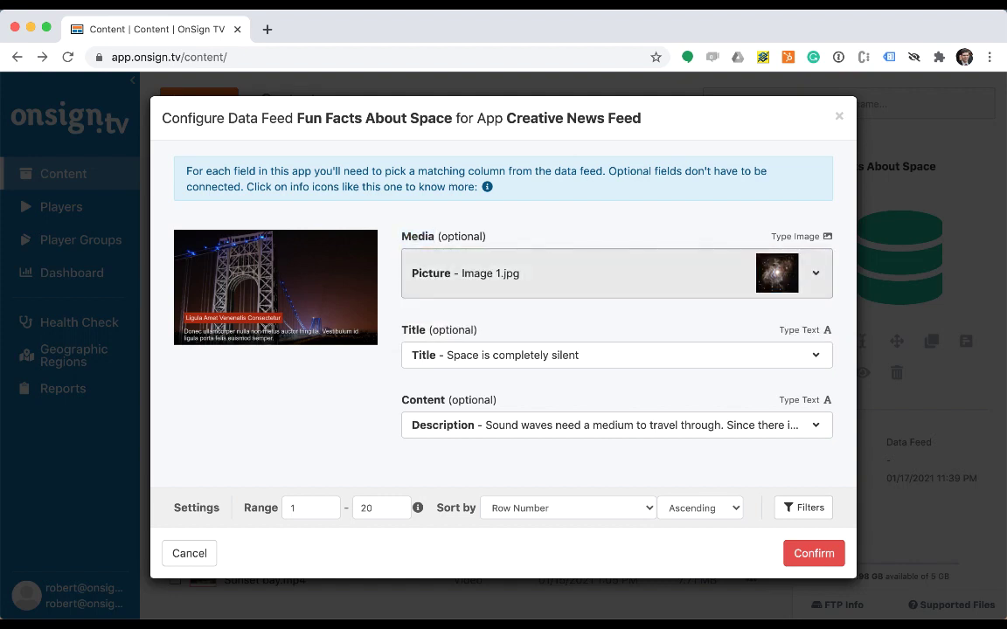
{"action": "double_click", "coordinate": [412, 330]}
{"action": "left_click", "coordinate": [617, 356]}
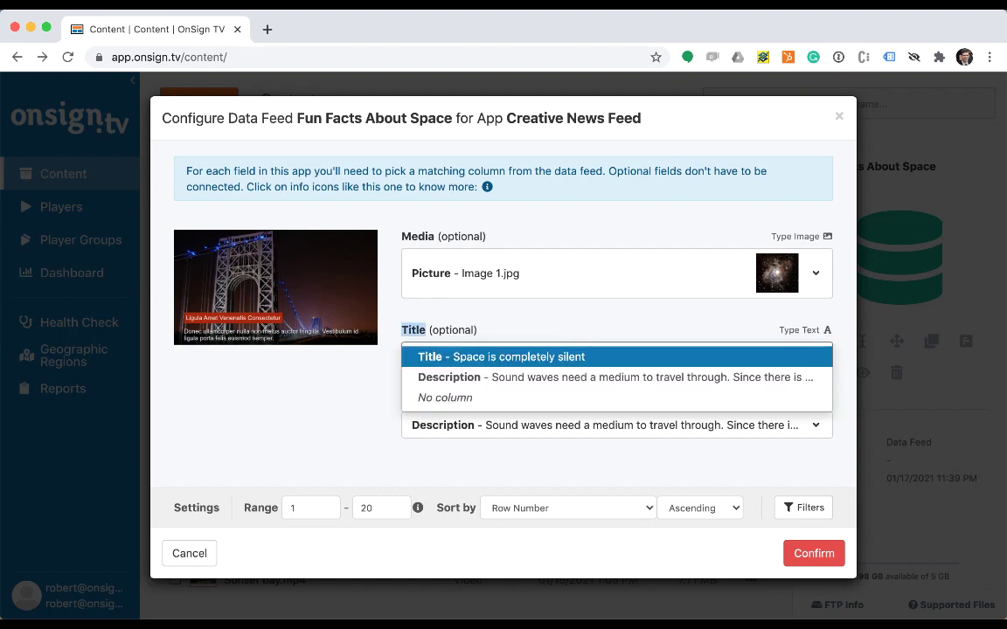
{"action": "left_click", "coordinate": [616, 356]}
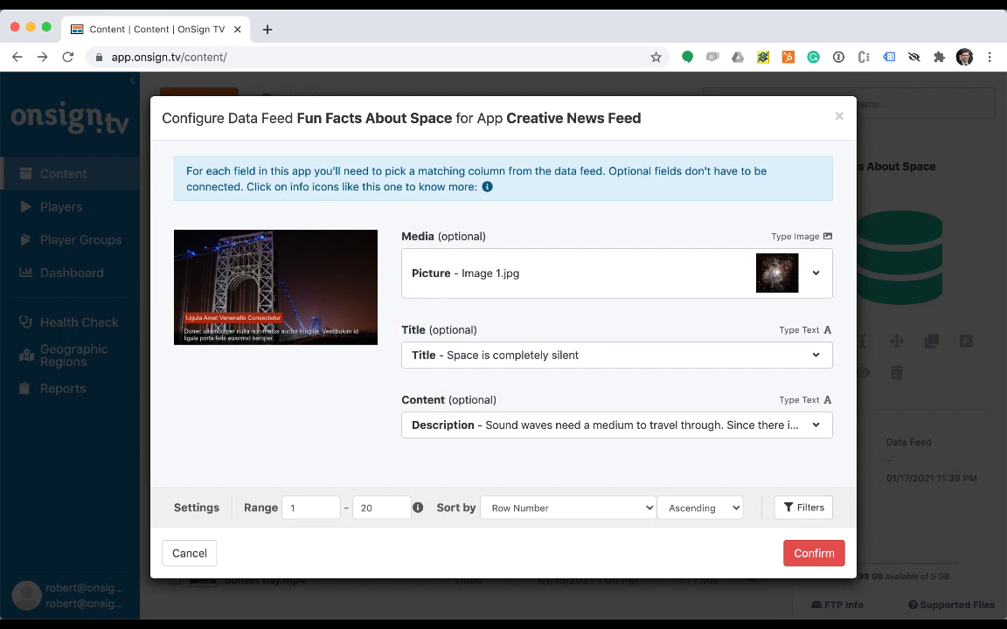
{"action": "double_click", "coordinate": [423, 401]}
{"action": "left_click", "coordinate": [616, 426]}
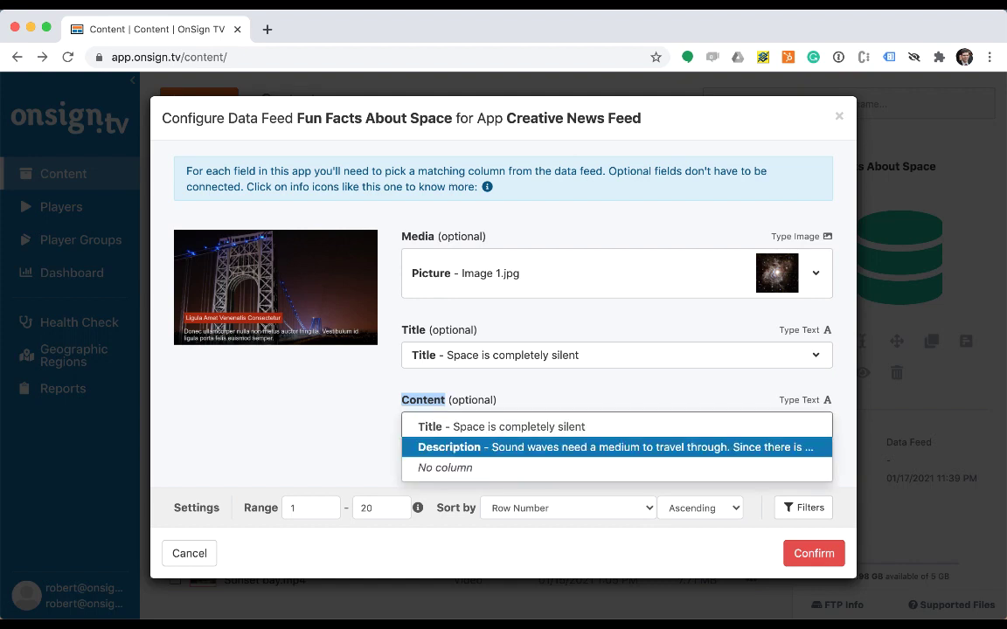
{"action": "key", "text": "Return"}
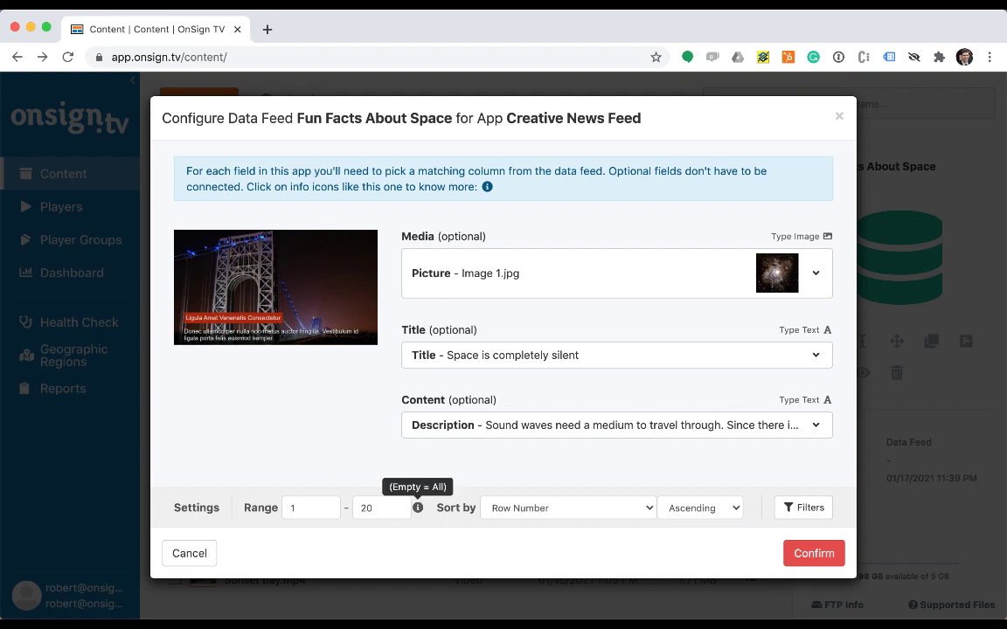
Review the sorting options, keep Row Number in ascending order, and confirm the data feed configuration.
{"action": "left_click", "coordinate": [701, 508]}
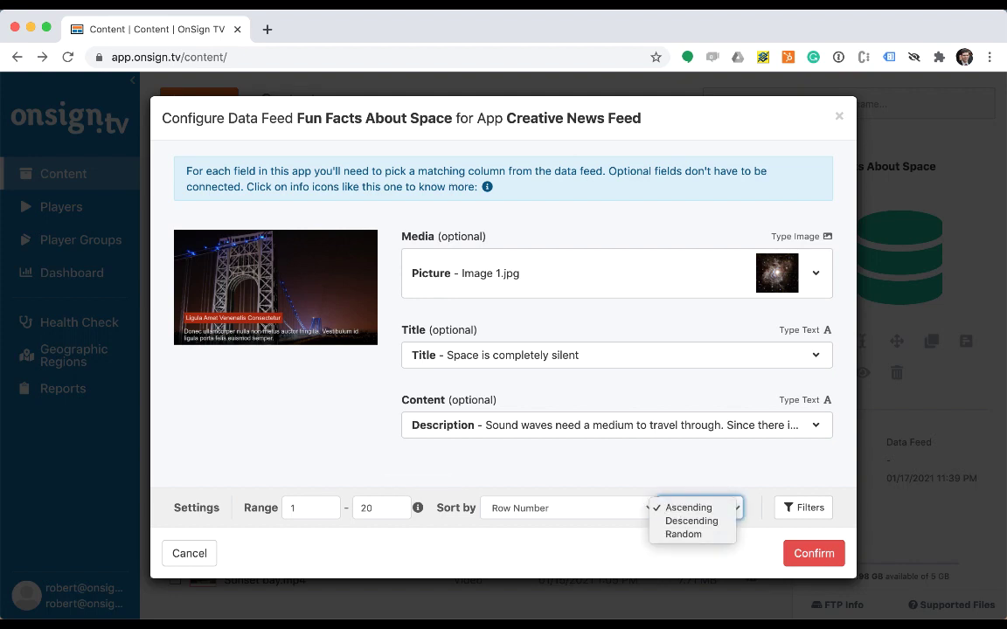
{"action": "left_click", "coordinate": [598, 507]}
{"action": "left_click", "coordinate": [598, 508]}
{"action": "left_click", "coordinate": [664, 474]}
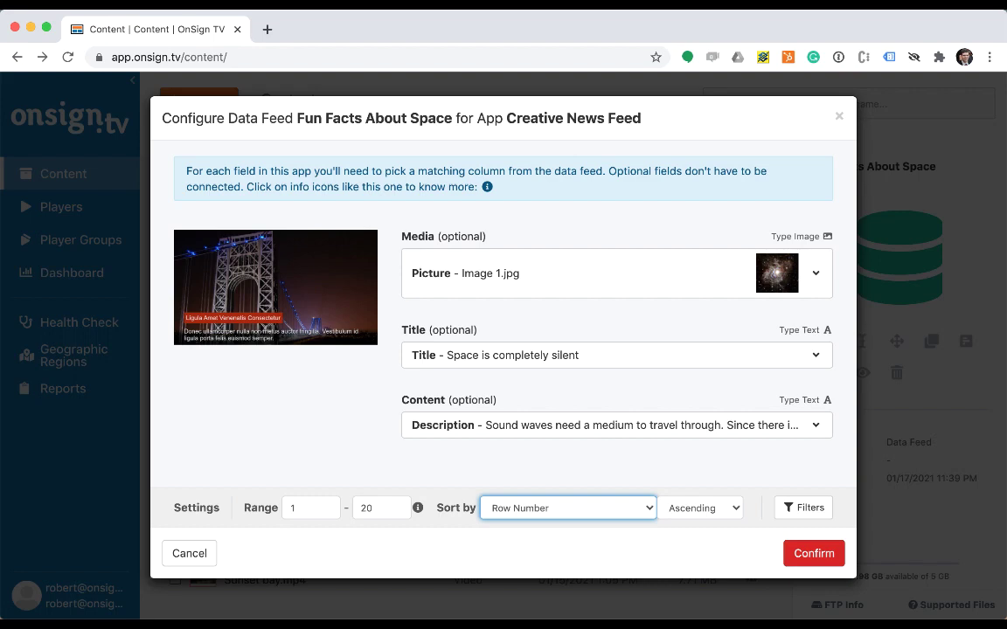
{"action": "left_click", "coordinate": [814, 554]}
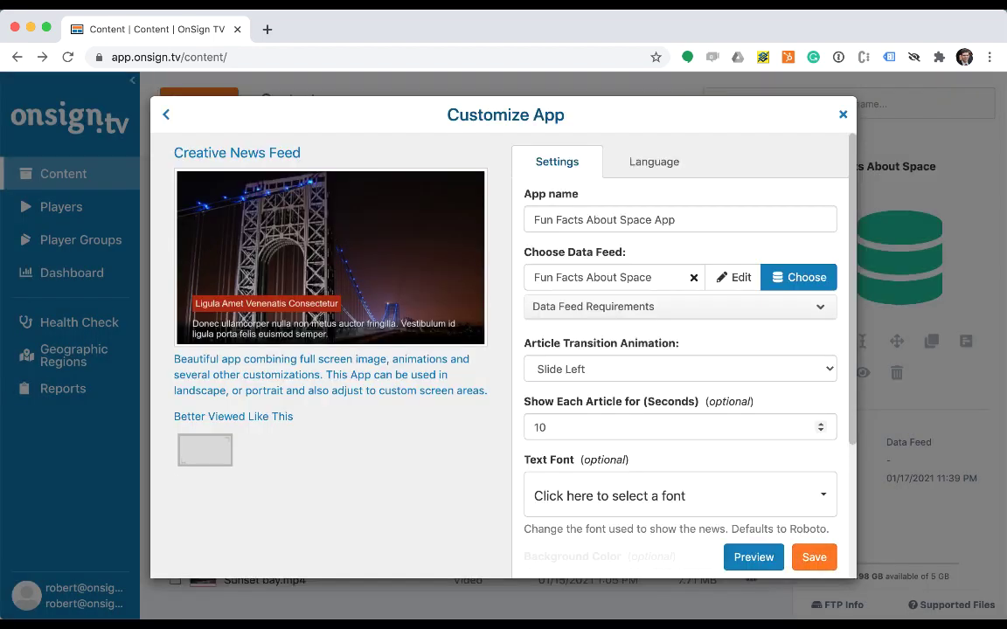
Set each article to show for 5 seconds, then preview the app and close the preview.
{"action": "key", "text": "BackSpace"}
{"action": "key", "text": "BackSpace"}
{"action": "type", "text": "5"}
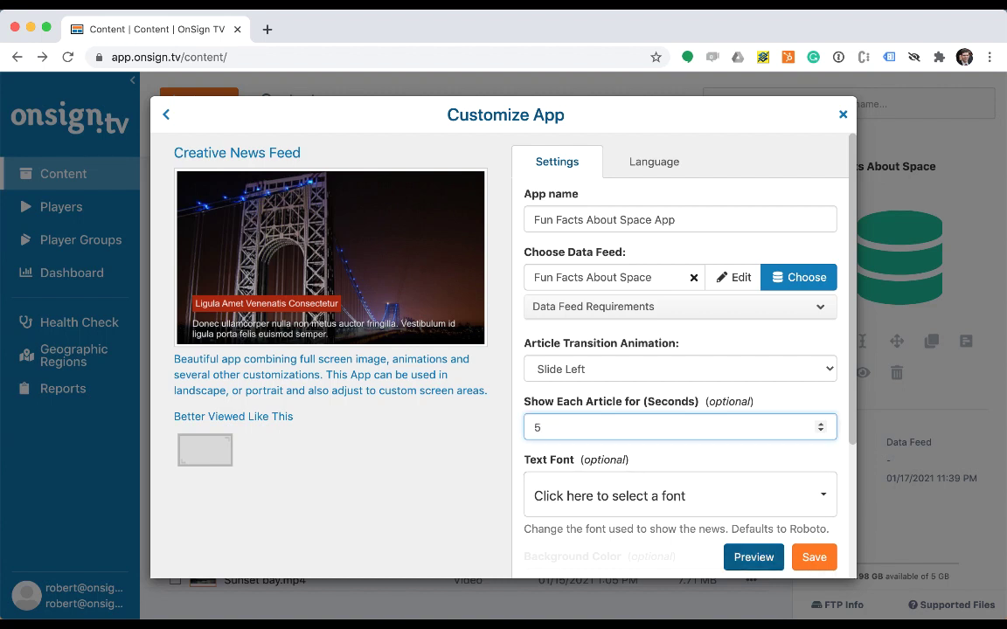
{"action": "left_click", "coordinate": [754, 557]}
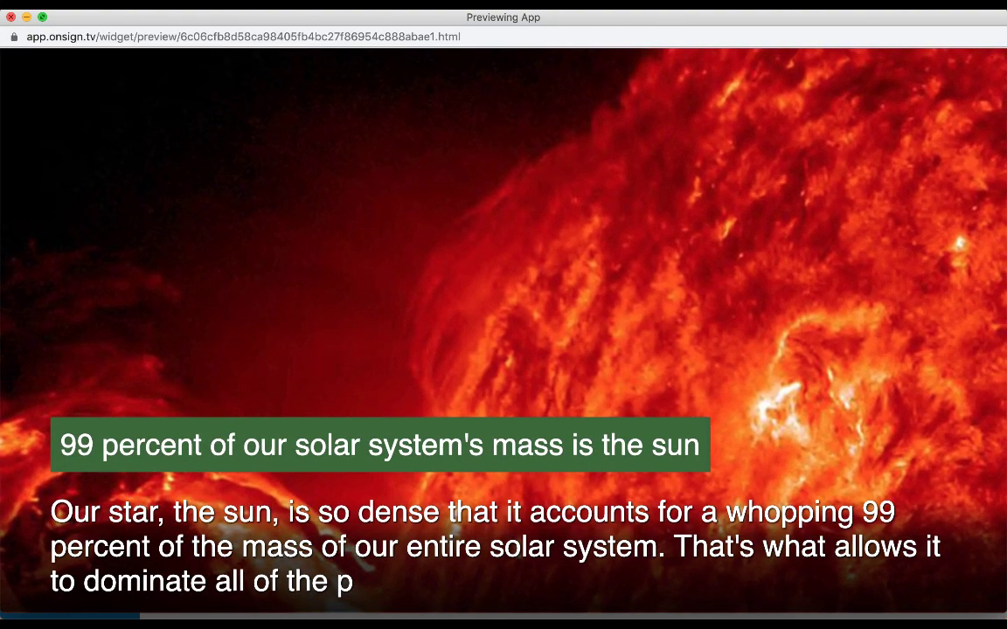
{"action": "left_click", "coordinate": [10, 17]}
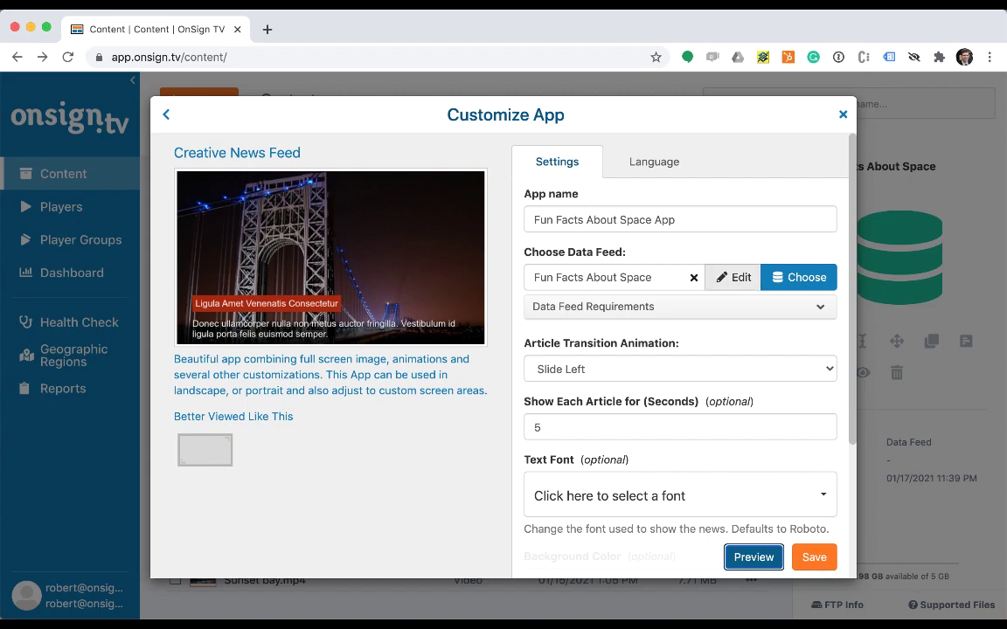
Edit the data feed mapping so Content uses the Title column and Title uses the Description column, and confirm it.
{"action": "left_click", "coordinate": [733, 277]}
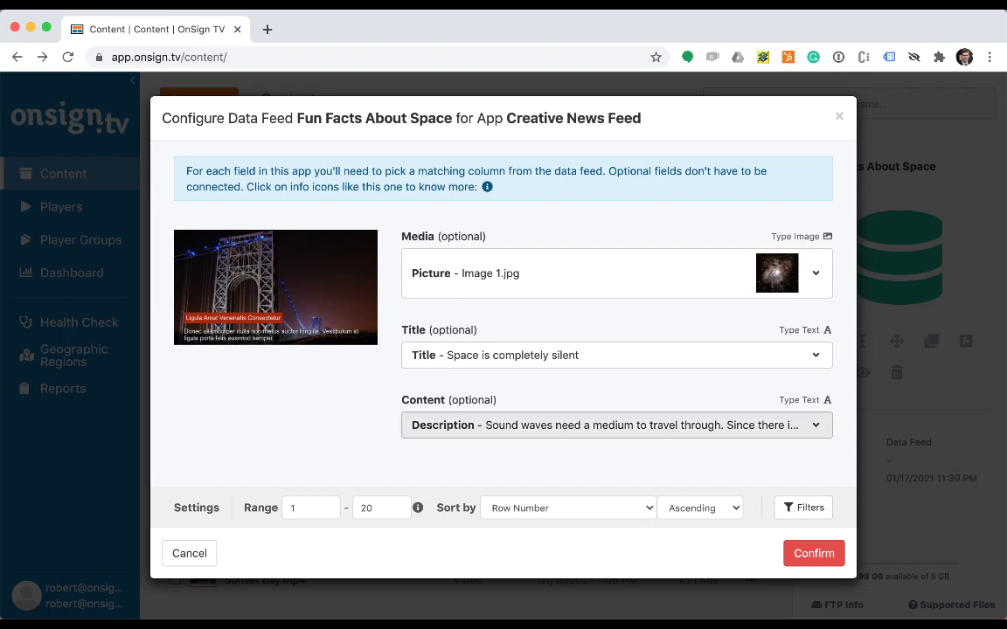
{"action": "left_click", "coordinate": [616, 424]}
{"action": "left_click", "coordinate": [616, 426]}
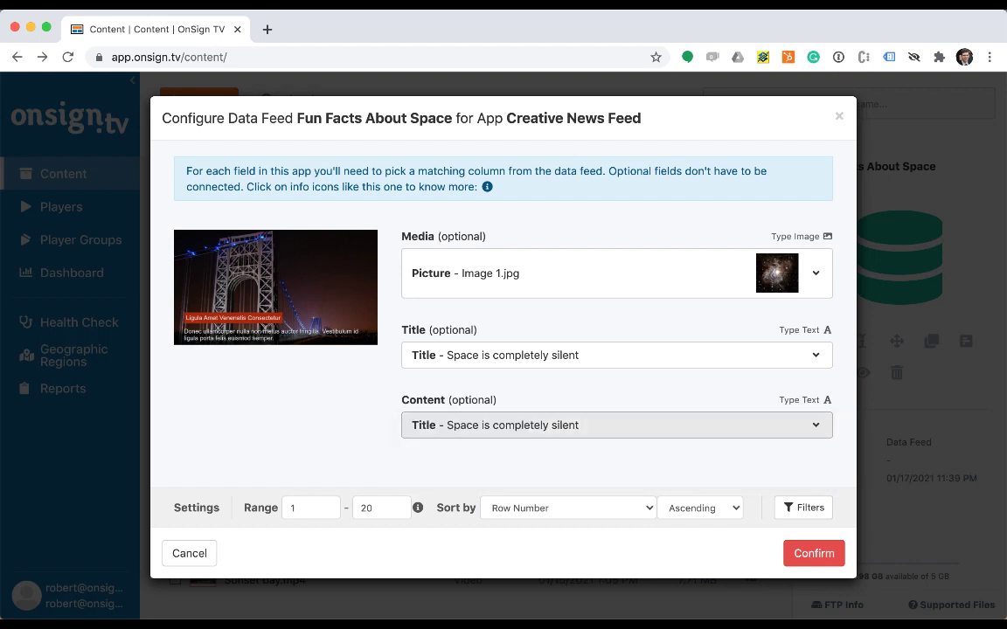
{"action": "left_click", "coordinate": [616, 356]}
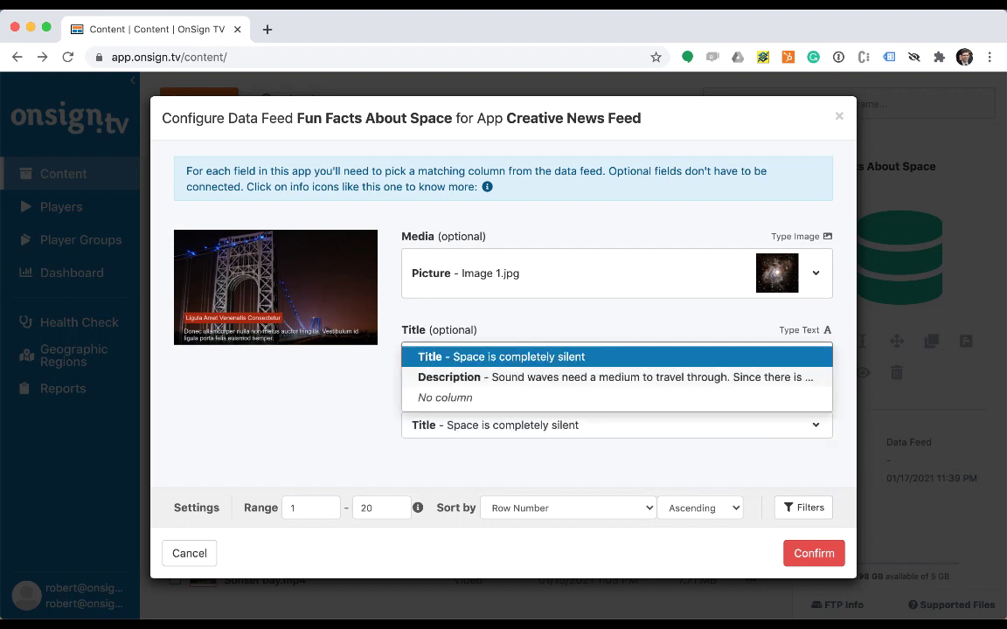
{"action": "left_click", "coordinate": [616, 378]}
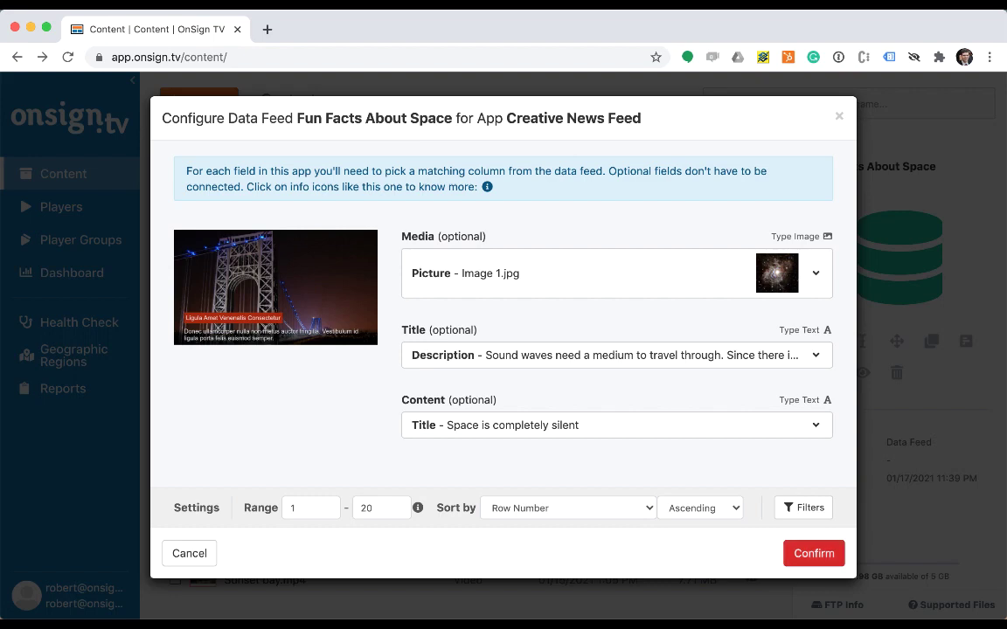
{"action": "left_click", "coordinate": [814, 554]}
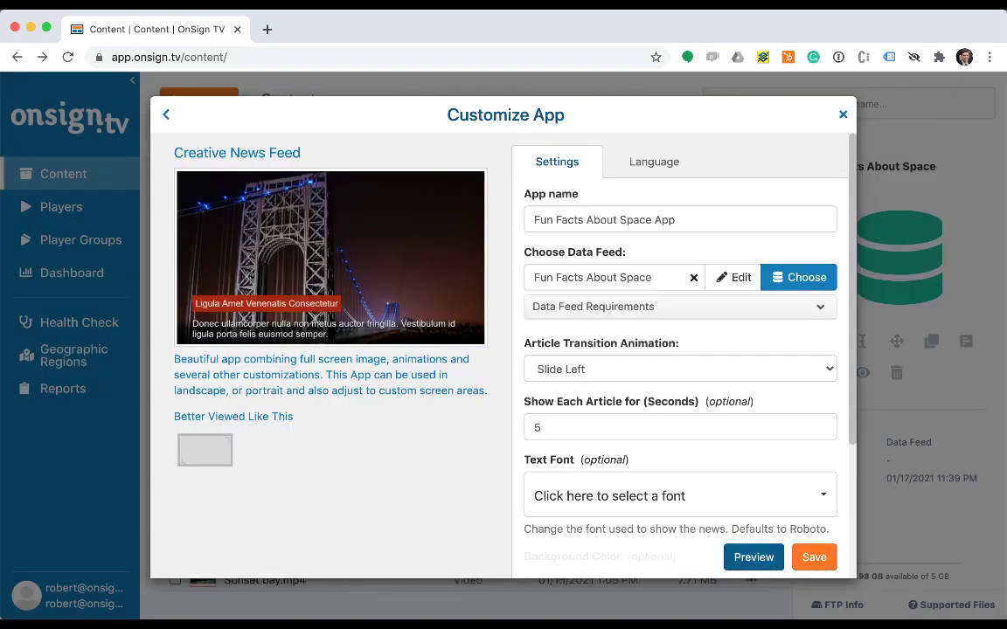
Preview the app with the swapped text fields, close the preview, and save the app.
{"action": "left_click", "coordinate": [752, 555]}
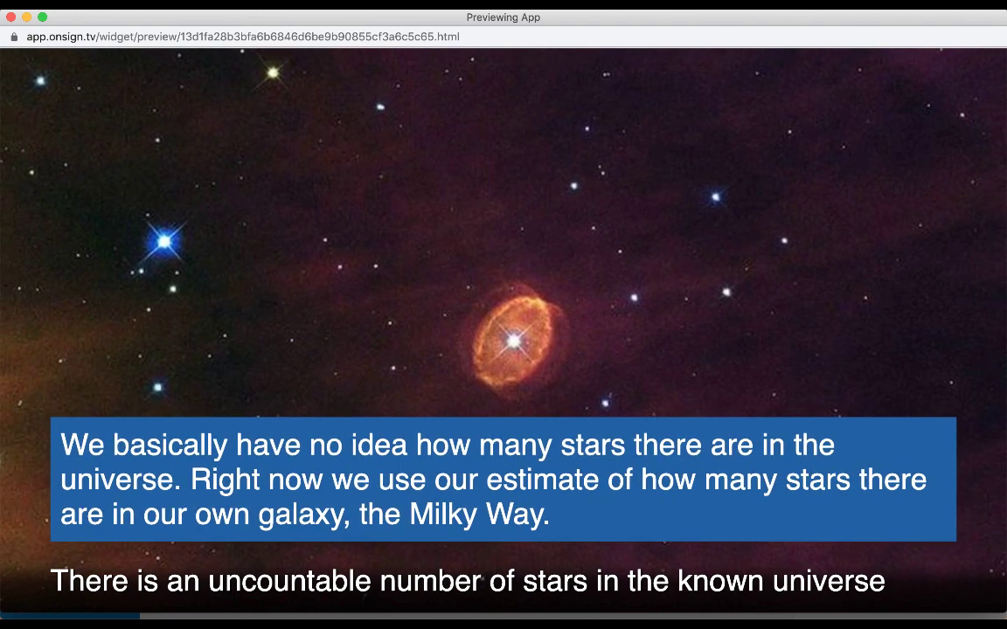
{"action": "left_click", "coordinate": [11, 17]}
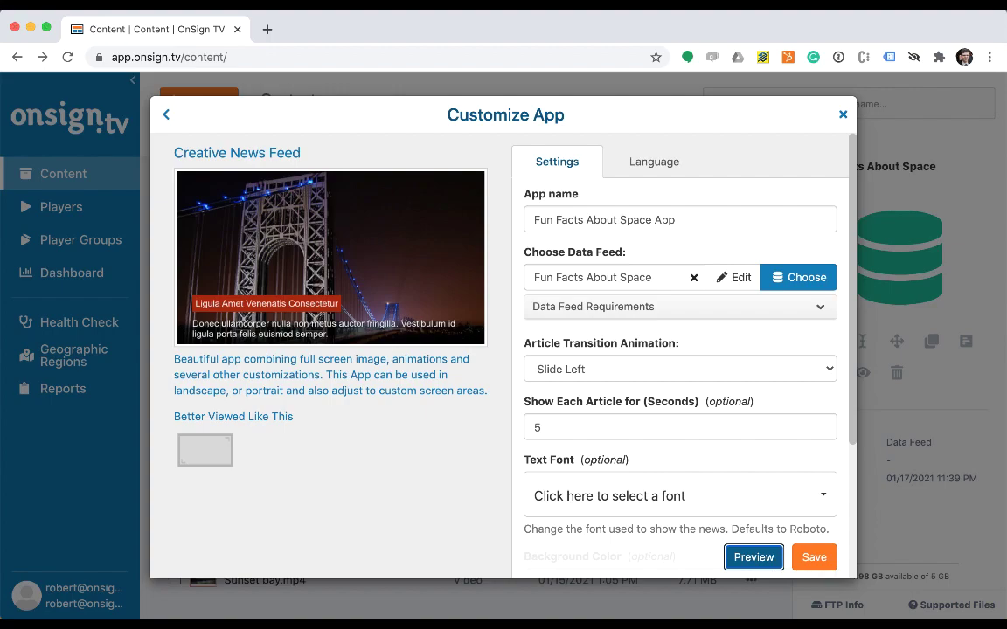
{"action": "left_click", "coordinate": [814, 558]}
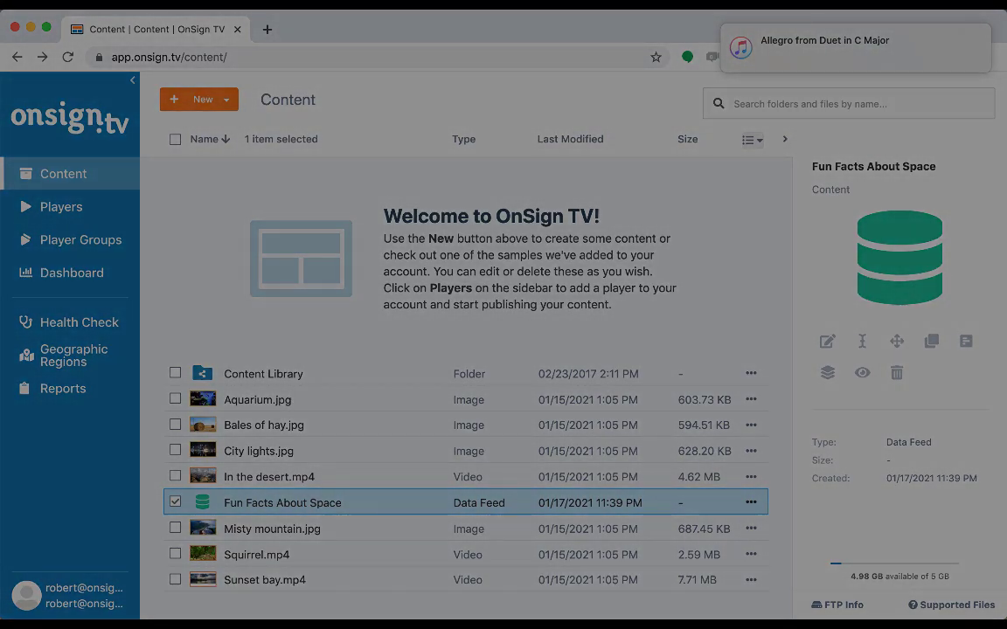